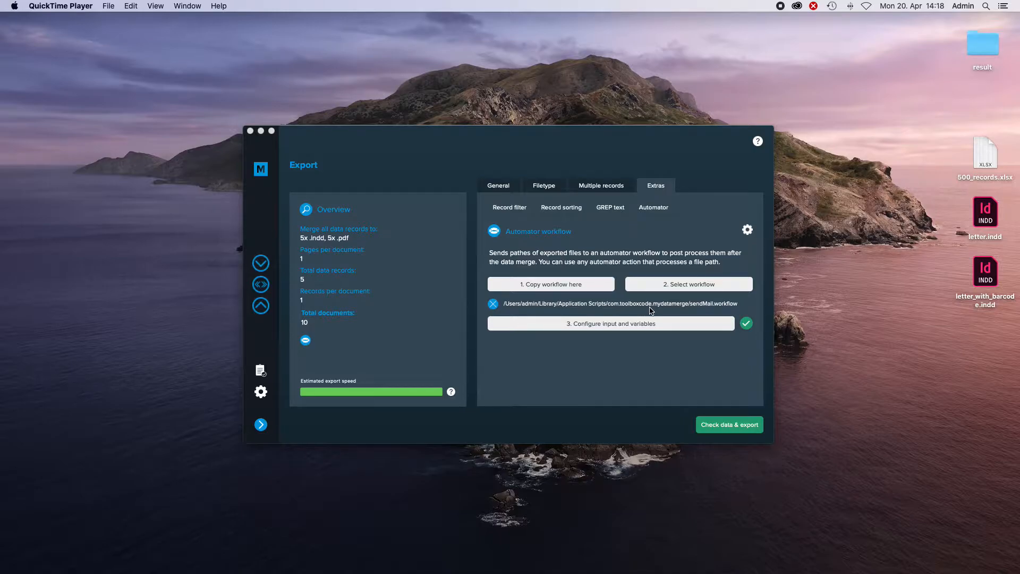
- Switch to the new message window in Mail and go through its recipient, subject and body fields
{"action": "key", "text": "super+Tab"}
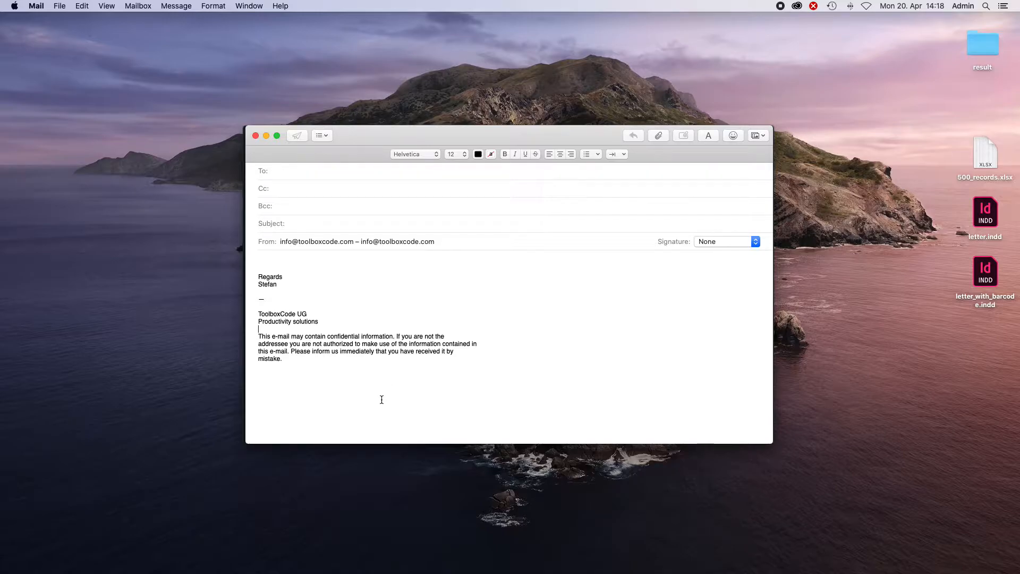
{"action": "left_click", "coordinate": [301, 174]}
{"action": "left_click", "coordinate": [305, 224]}
{"action": "left_click", "coordinate": [304, 260]}
- Switch to the sendMail workflow in Automator and skim through its Run AppleScript code
{"action": "key", "text": "super+Tab"}
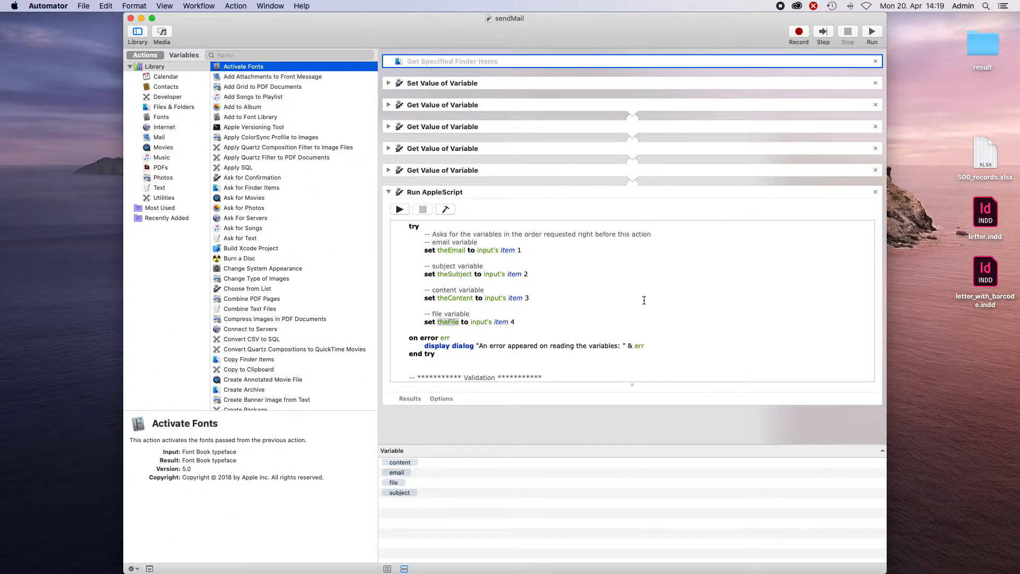
{"action": "scroll", "coordinate": [645, 300], "scroll_direction": "down", "scroll_amount": 15}
{"action": "scroll", "coordinate": [645, 300], "scroll_direction": "up", "scroll_amount": 20}
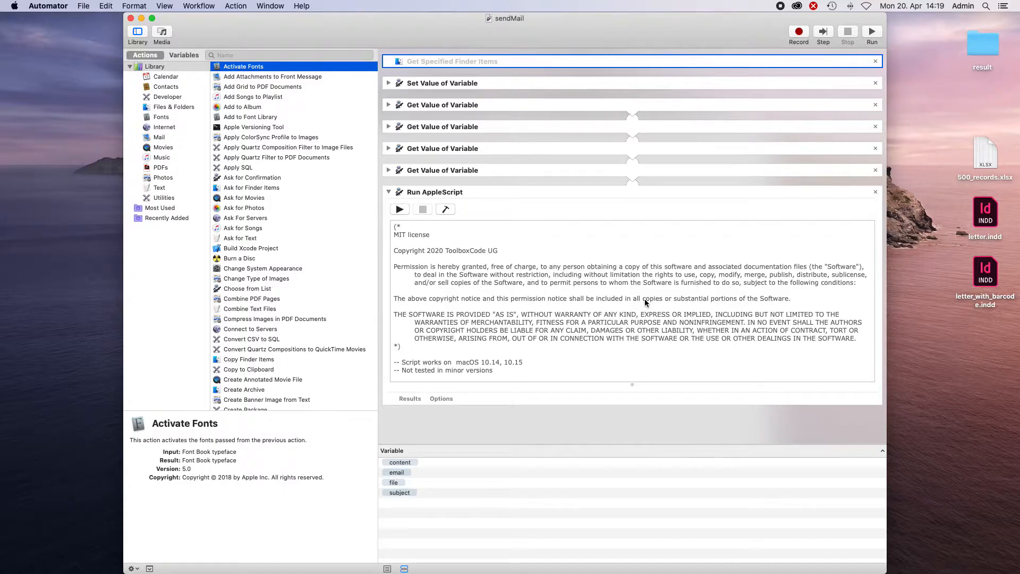
- Examine the workflow's variable list, its log view and the commands available for creating a variable
{"action": "left_click", "coordinate": [424, 490]}
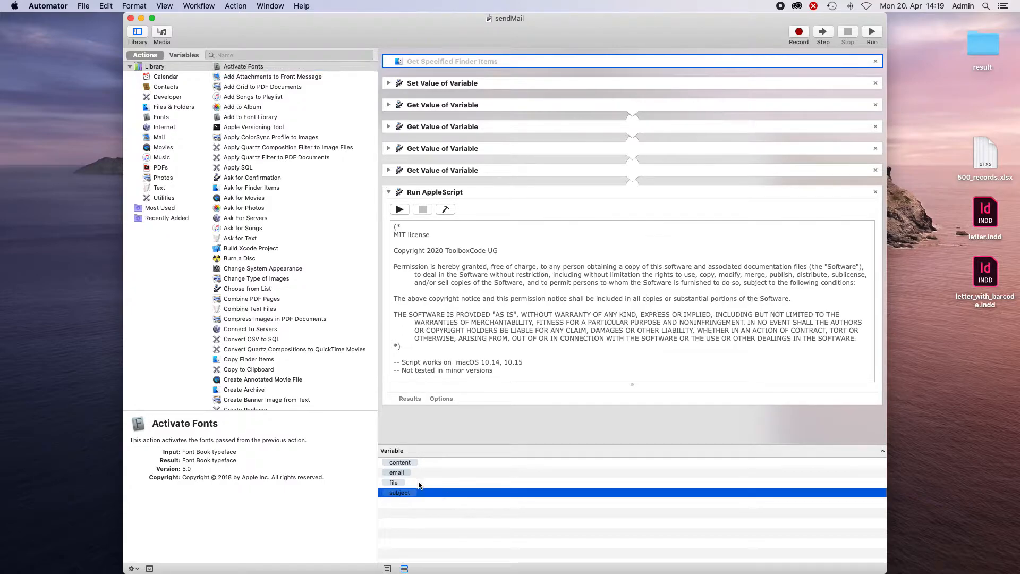
{"action": "left_click", "coordinate": [432, 475]}
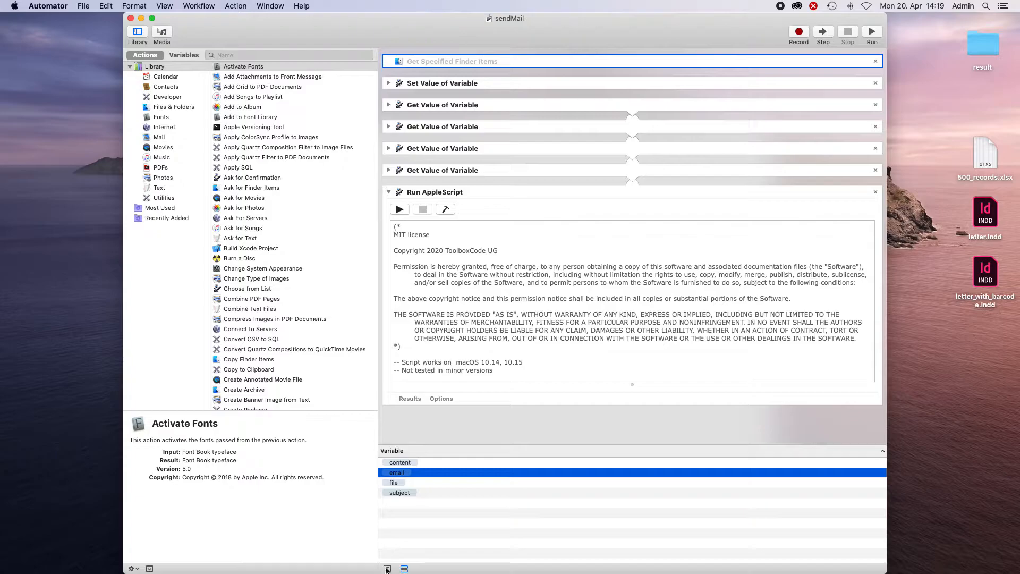
{"action": "left_click", "coordinate": [387, 569]}
{"action": "left_click", "coordinate": [404, 569]}
{"action": "left_click", "coordinate": [403, 520]}
{"action": "right_click", "coordinate": [406, 508]}
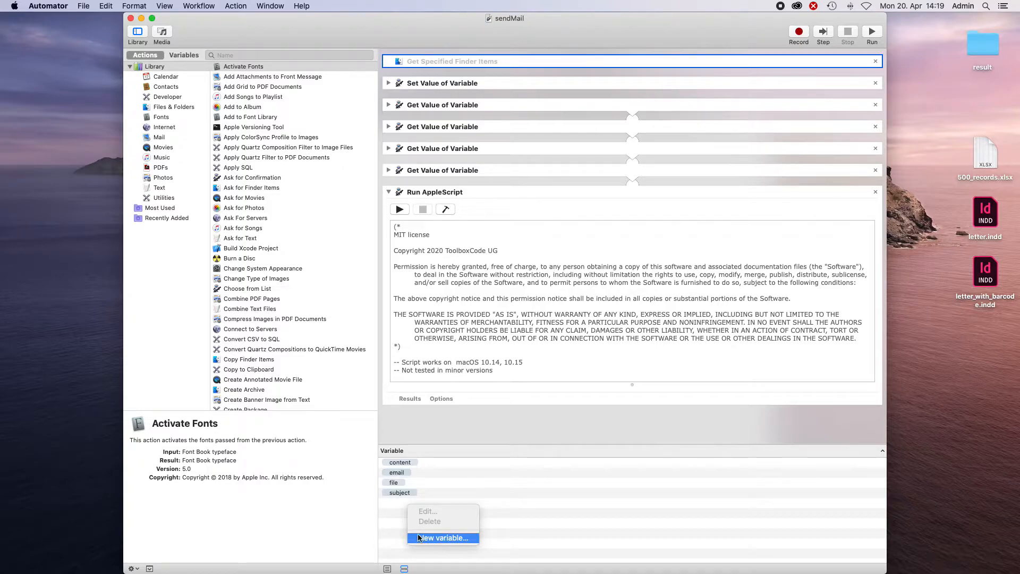
{"action": "left_click", "coordinate": [395, 526]}
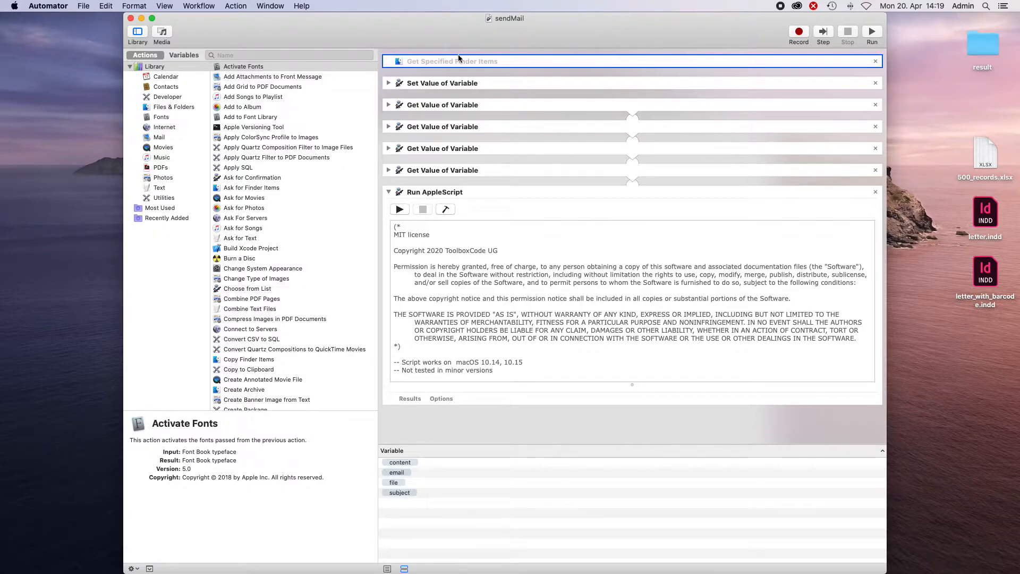
- Collapse the Run AppleScript action and check which variable the Set Value of Variable action stores
{"action": "left_click", "coordinate": [388, 192]}
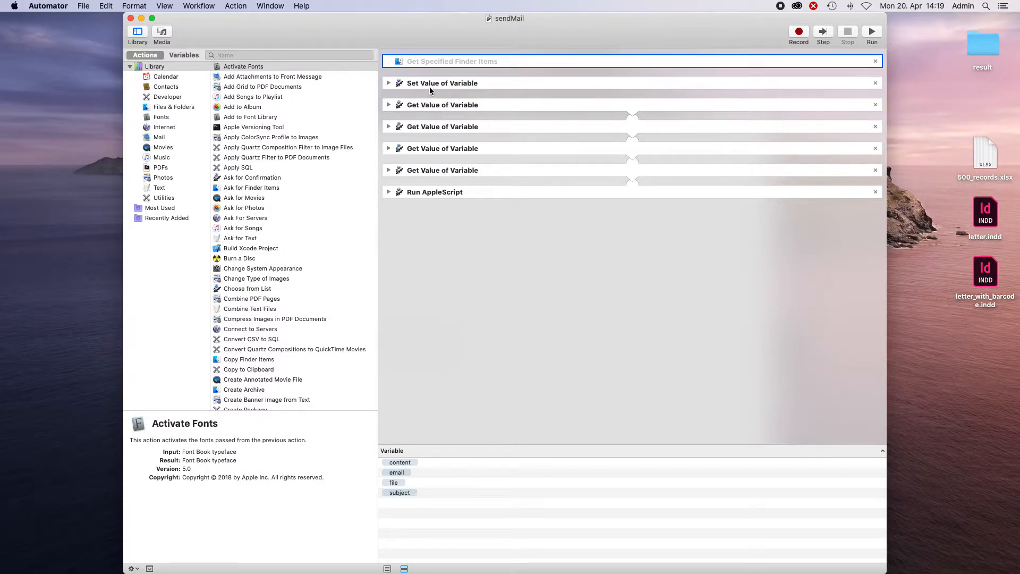
{"action": "left_click", "coordinate": [388, 84]}
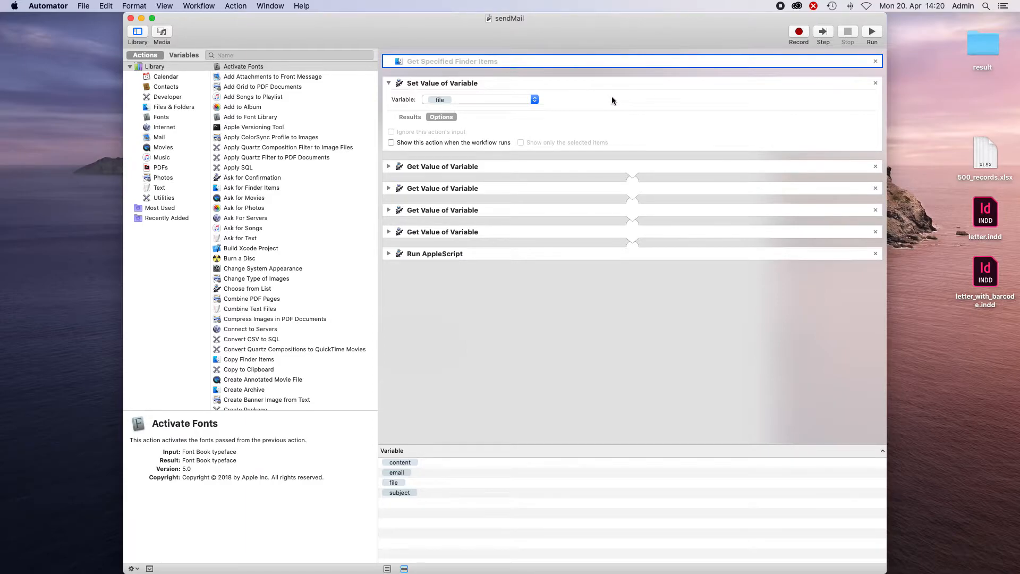
{"action": "left_click", "coordinate": [387, 83]}
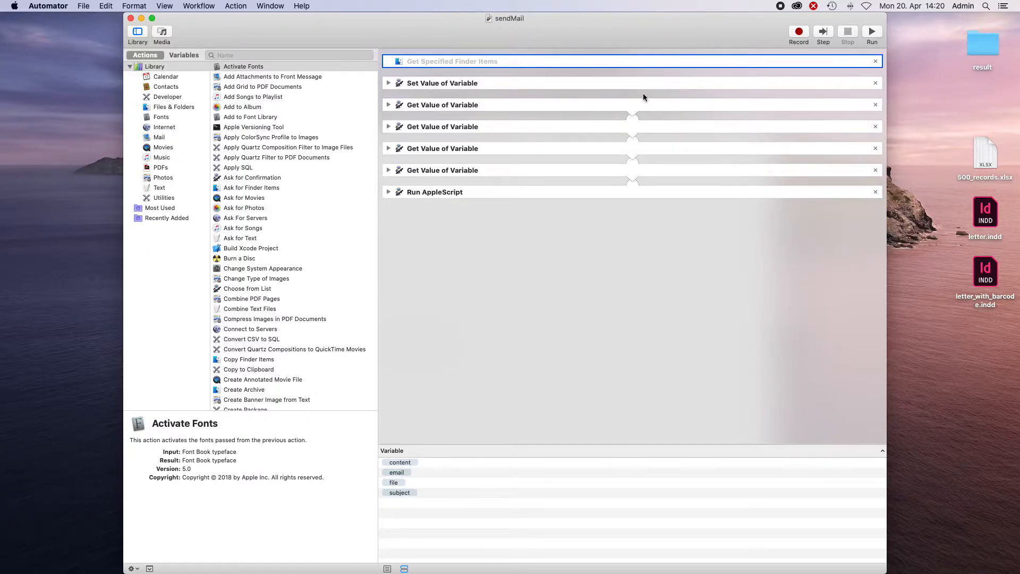
- Expand all four Get Value of Variable actions to check their variables, including the first one's input options
{"action": "left_click", "coordinate": [388, 105]}
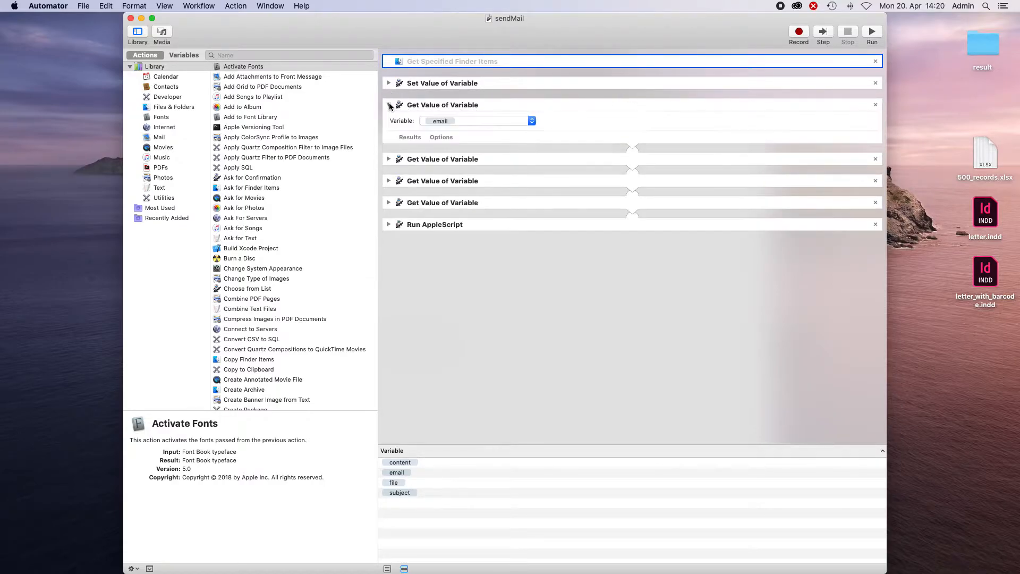
{"action": "left_click", "coordinate": [435, 137]}
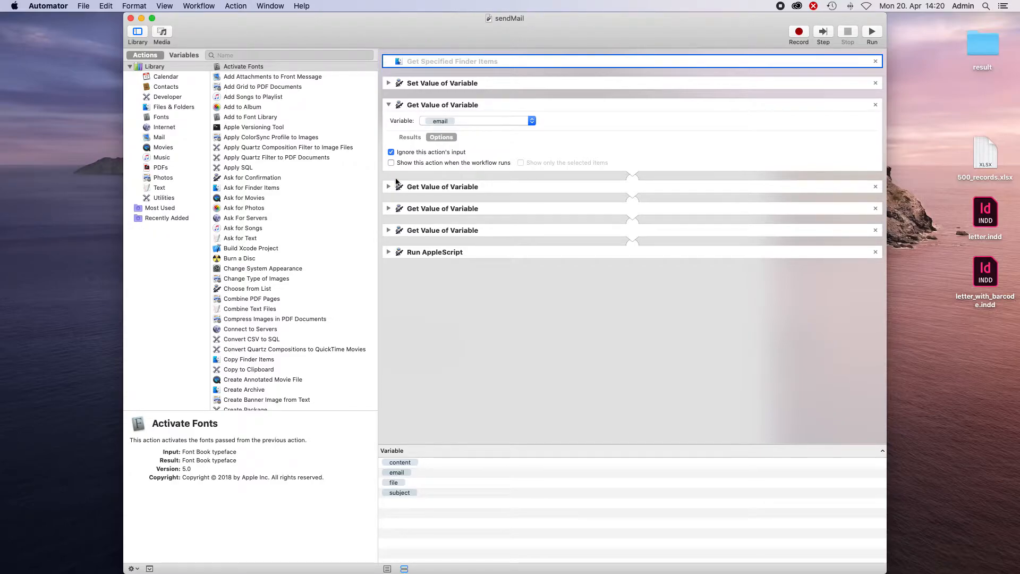
{"action": "left_click", "coordinate": [389, 187]}
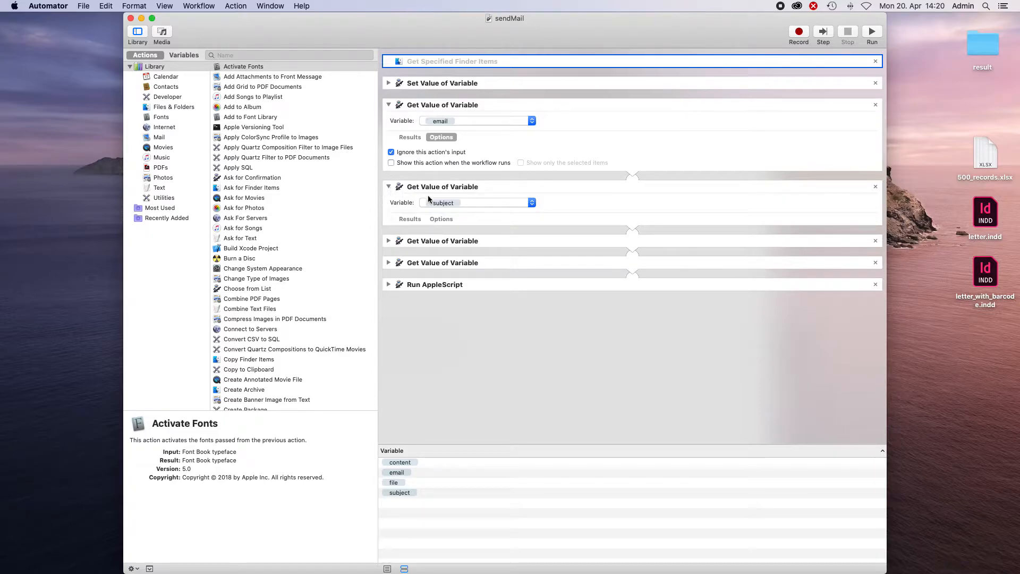
{"action": "left_click", "coordinate": [388, 240]}
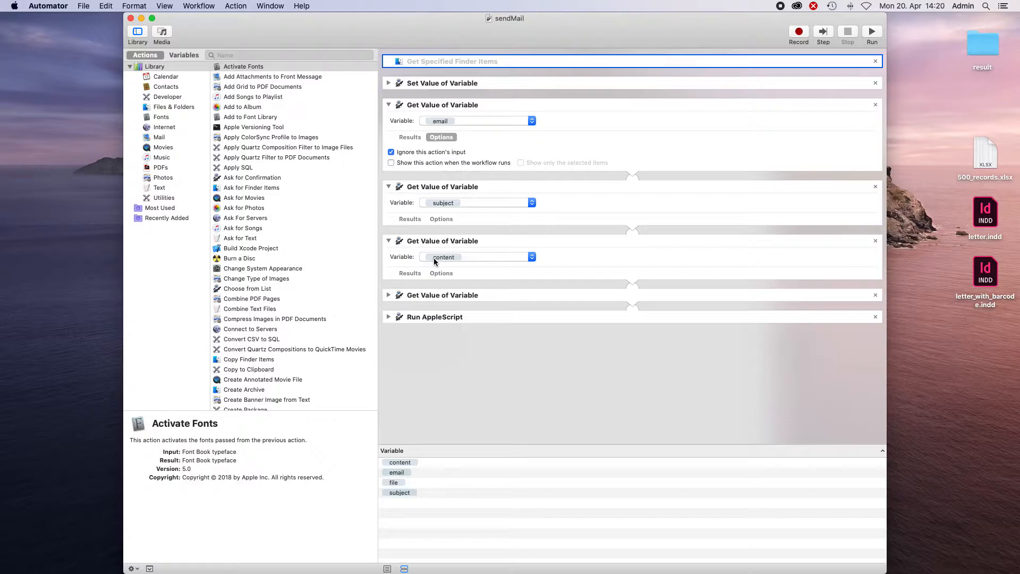
{"action": "left_click", "coordinate": [389, 295]}
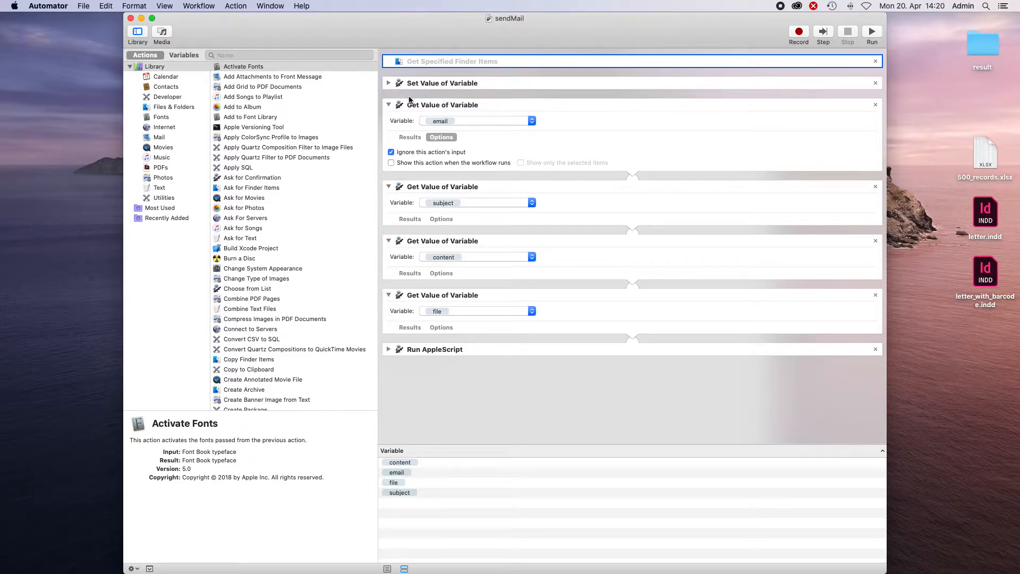
- Collapse all four Get Value of Variable actions again
{"action": "left_click", "coordinate": [388, 105]}
{"action": "left_click", "coordinate": [387, 127]}
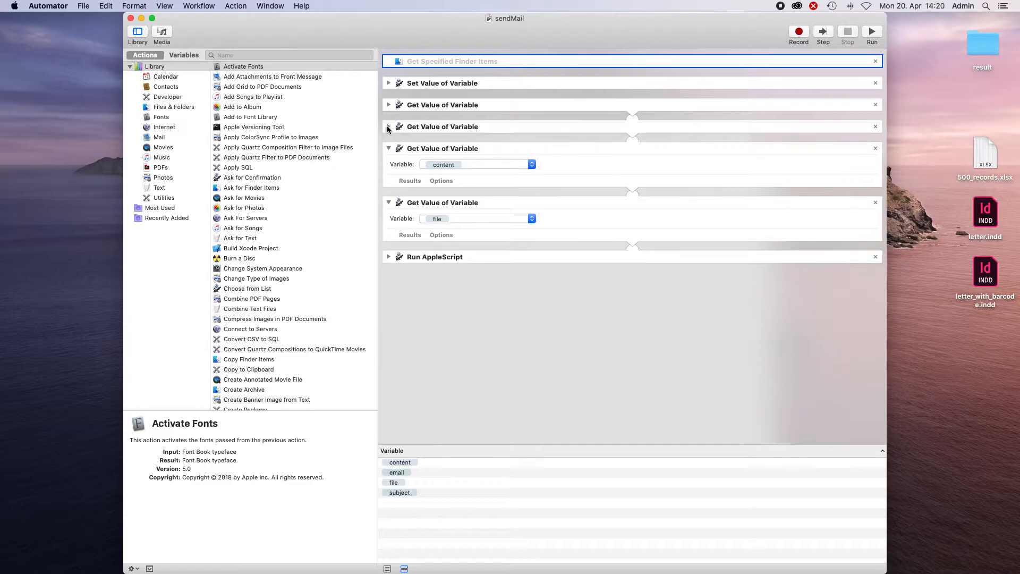
{"action": "left_click", "coordinate": [388, 148]}
{"action": "left_click", "coordinate": [389, 170]}
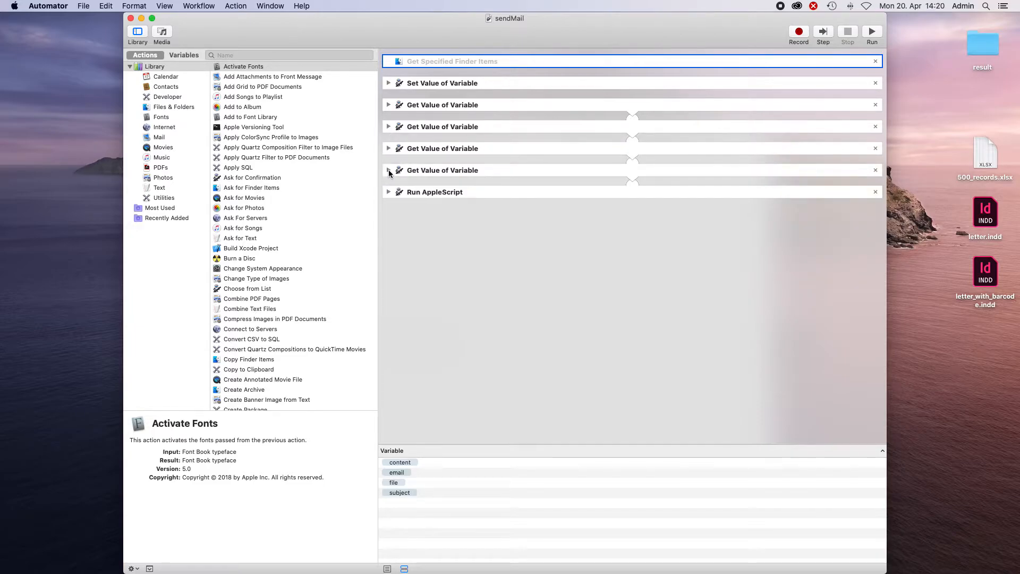
- Expand the Run AppleScript action and examine its run handler's input, settings section and variable assignments
{"action": "left_click", "coordinate": [388, 192]}
{"action": "scroll", "coordinate": [557, 258], "scroll_direction": "down", "scroll_amount": 10}
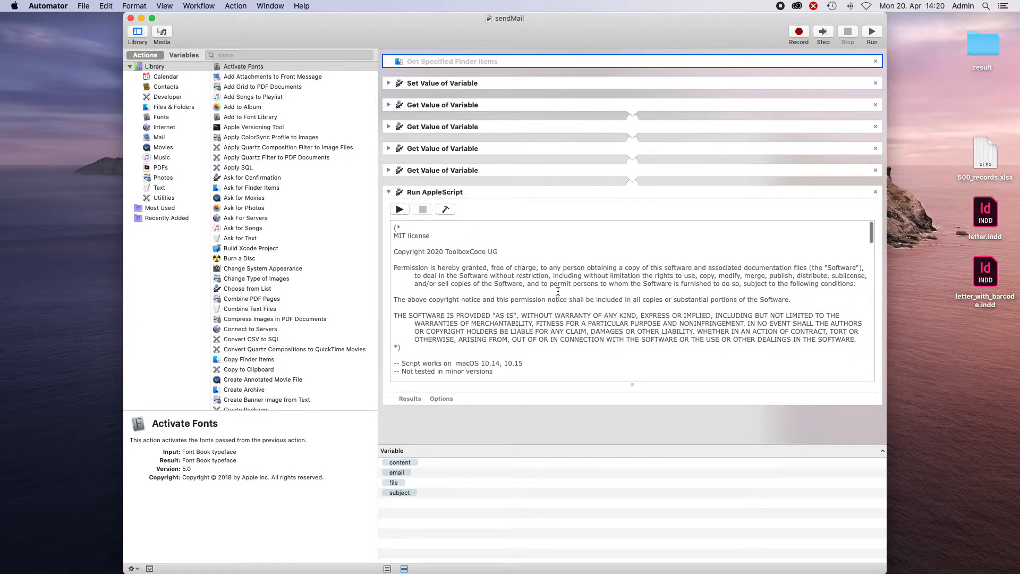
{"action": "scroll", "coordinate": [558, 291], "scroll_direction": "down", "scroll_amount": 10}
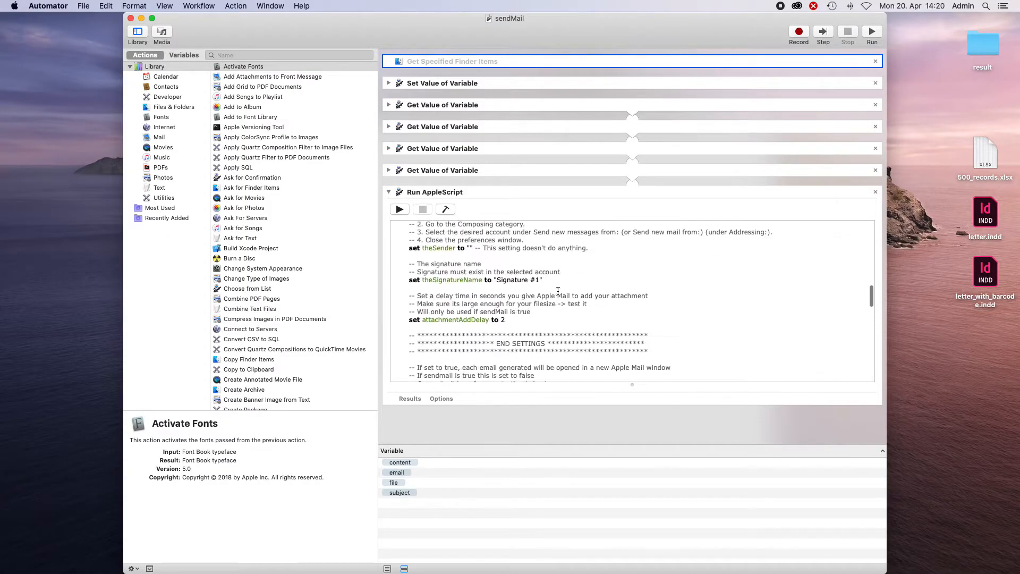
{"action": "left_click", "coordinate": [558, 291]}
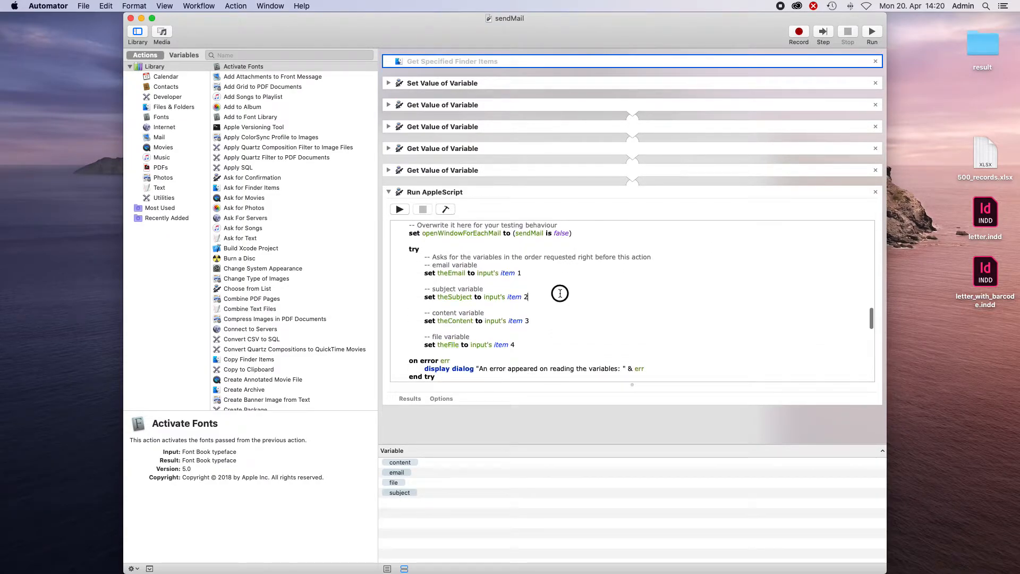
{"action": "scroll", "coordinate": [550, 289], "scroll_direction": "up", "scroll_amount": 15}
{"action": "scroll", "coordinate": [547, 287], "scroll_direction": "down", "scroll_amount": 1}
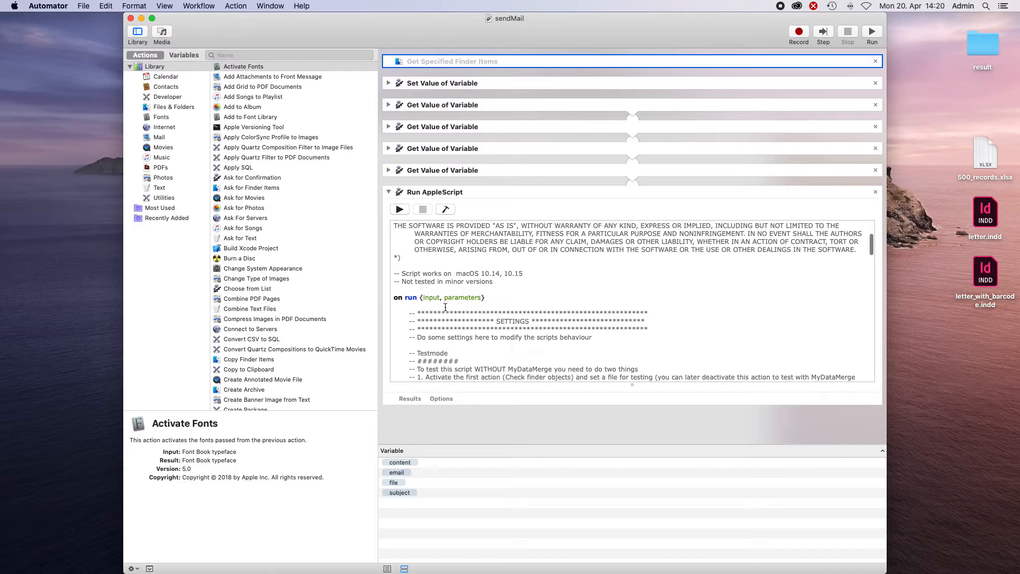
{"action": "double_click", "coordinate": [430, 298]}
{"action": "scroll", "coordinate": [446, 311], "scroll_direction": "down", "scroll_amount": 3}
{"action": "scroll", "coordinate": [446, 311], "scroll_direction": "down", "scroll_amount": 10}
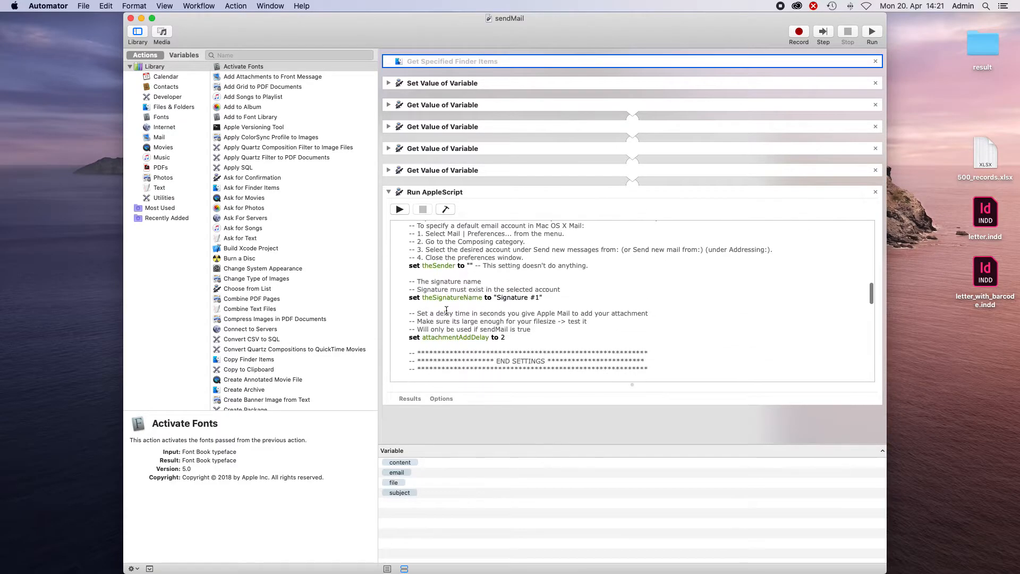
{"action": "scroll", "coordinate": [446, 311], "scroll_direction": "down", "scroll_amount": 3}
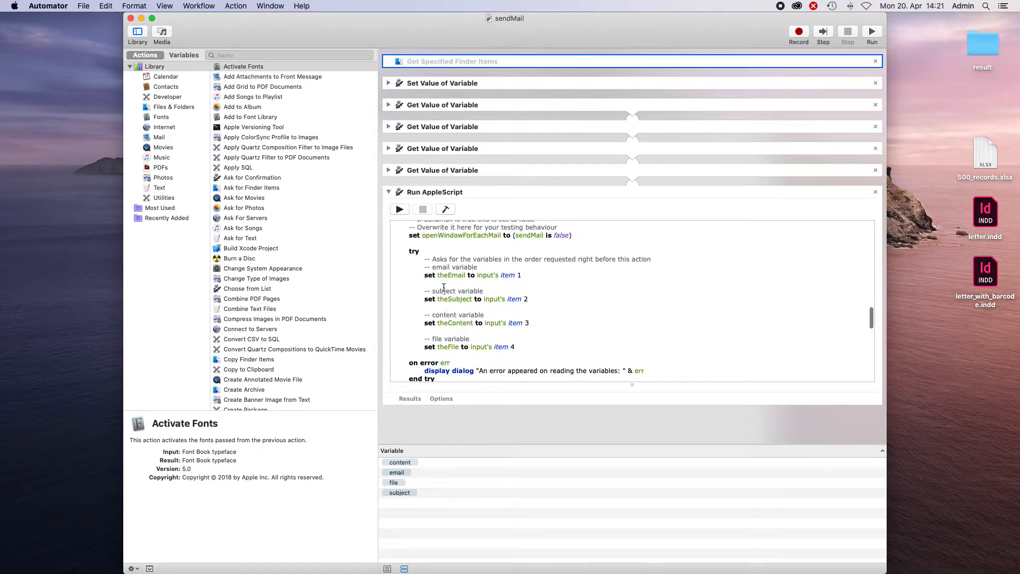
- Compare the script's numbered input items with the order of variables in the four Get Value of Variable actions
{"action": "left_click_drag", "start_coordinate": [523, 276], "coordinate": [497, 276]}
{"action": "left_click", "coordinate": [389, 105]}
{"action": "left_click", "coordinate": [389, 105]}
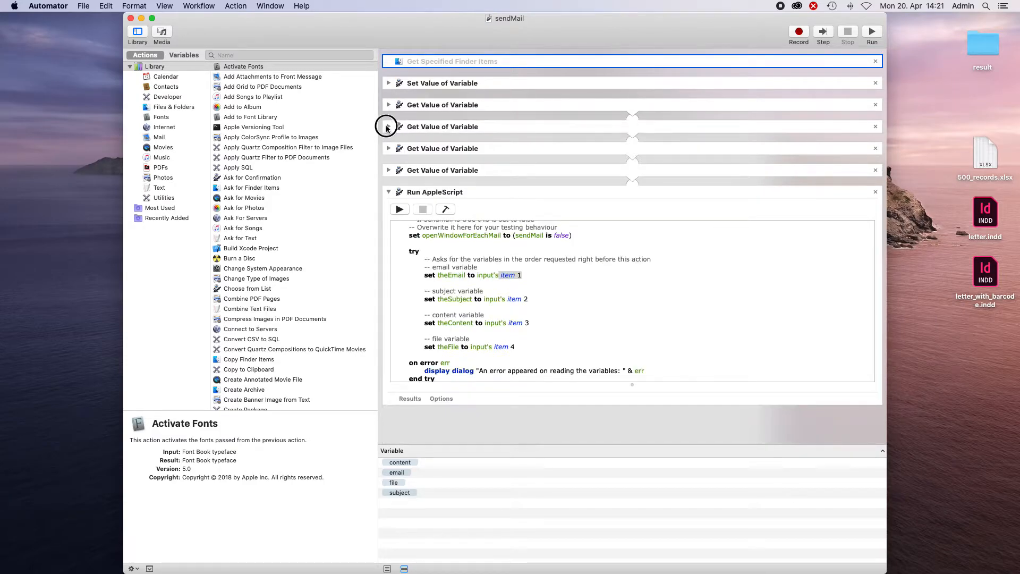
{"action": "left_click", "coordinate": [389, 127]}
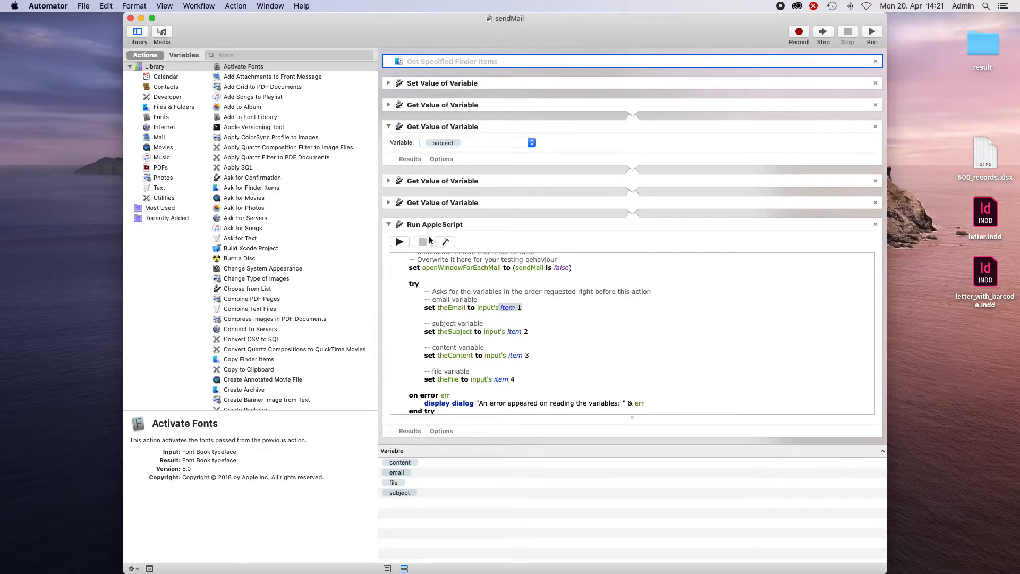
{"action": "left_click", "coordinate": [389, 127]}
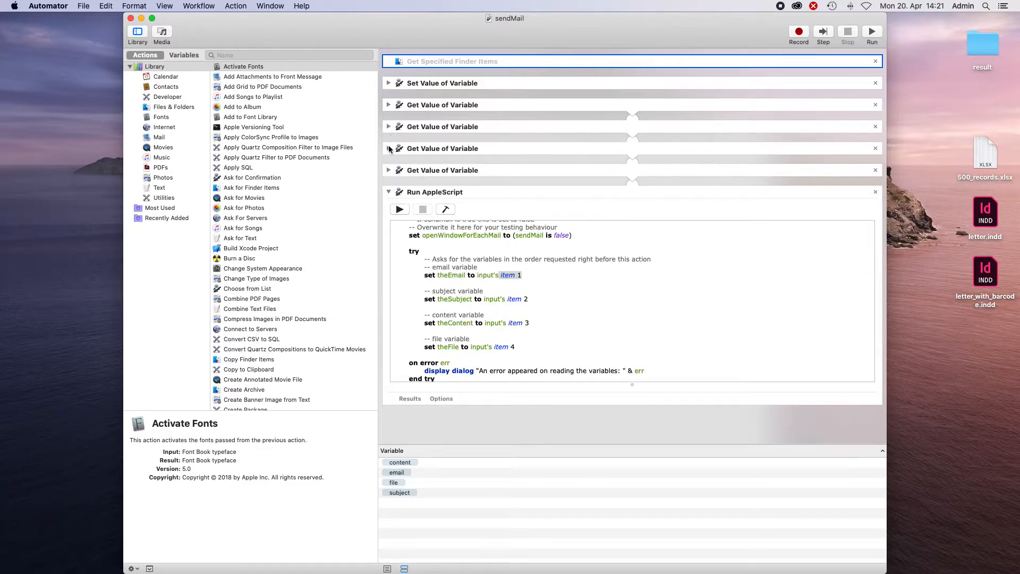
{"action": "left_click", "coordinate": [389, 149]}
{"action": "left_click", "coordinate": [388, 148]}
{"action": "left_click", "coordinate": [389, 171]}
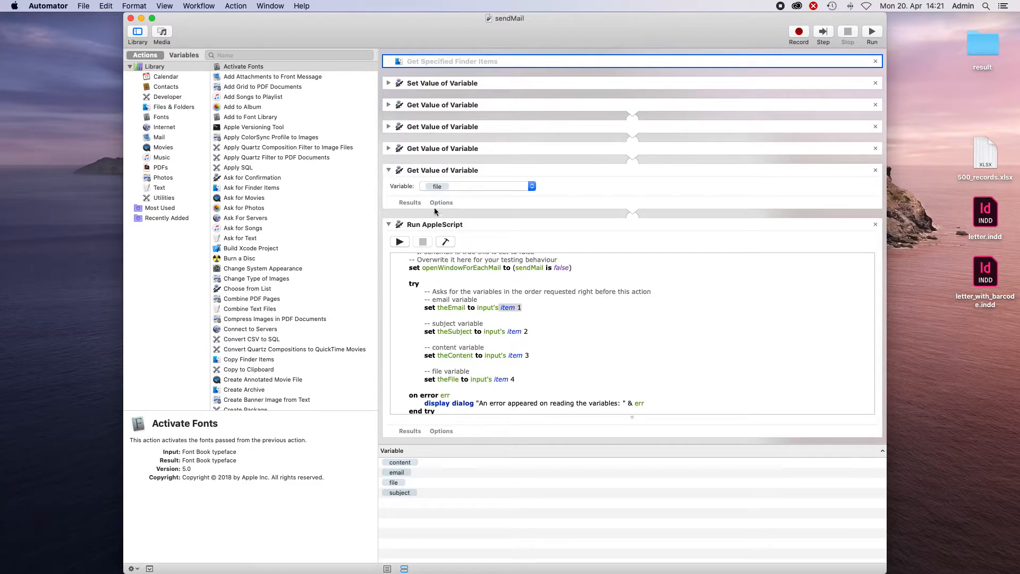
{"action": "left_click", "coordinate": [389, 170]}
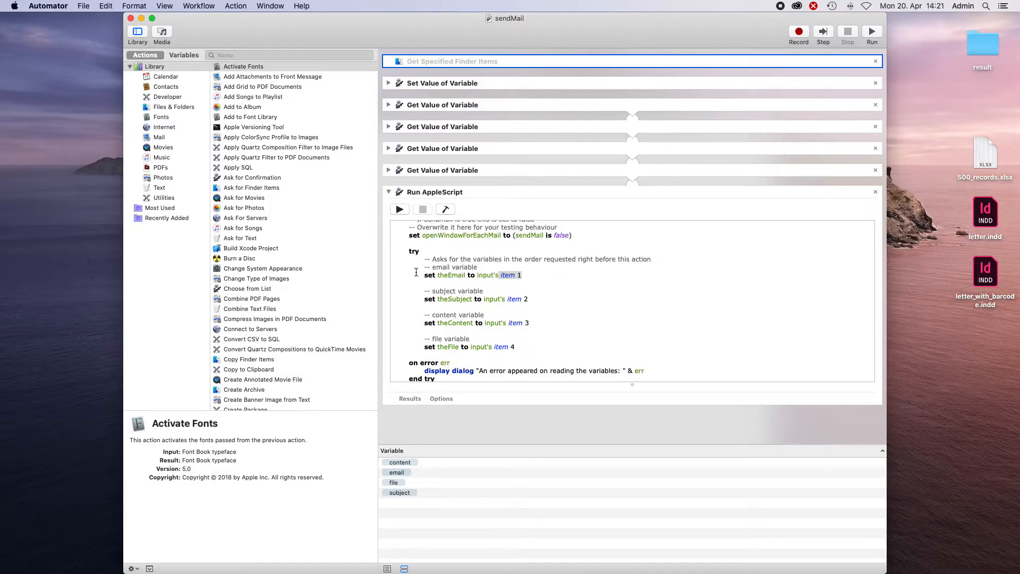
- Highlight the script's assignments from theEmail to theFile, review the surrounding validation and settings code, and minimise the workflow window
{"action": "left_click_drag", "start_coordinate": [423, 275], "coordinate": [515, 346]}
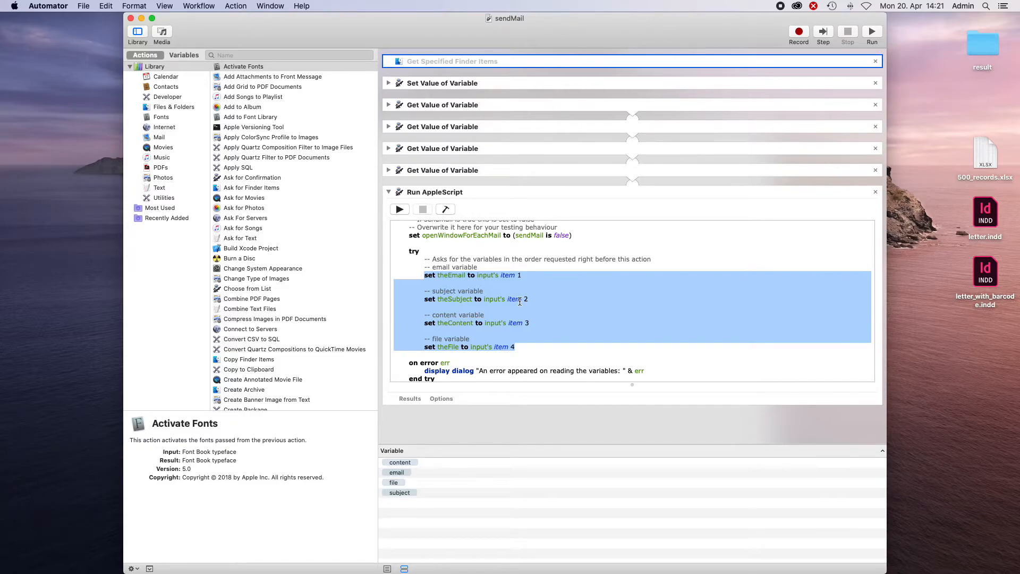
{"action": "scroll", "coordinate": [520, 301], "scroll_direction": "down", "scroll_amount": 3}
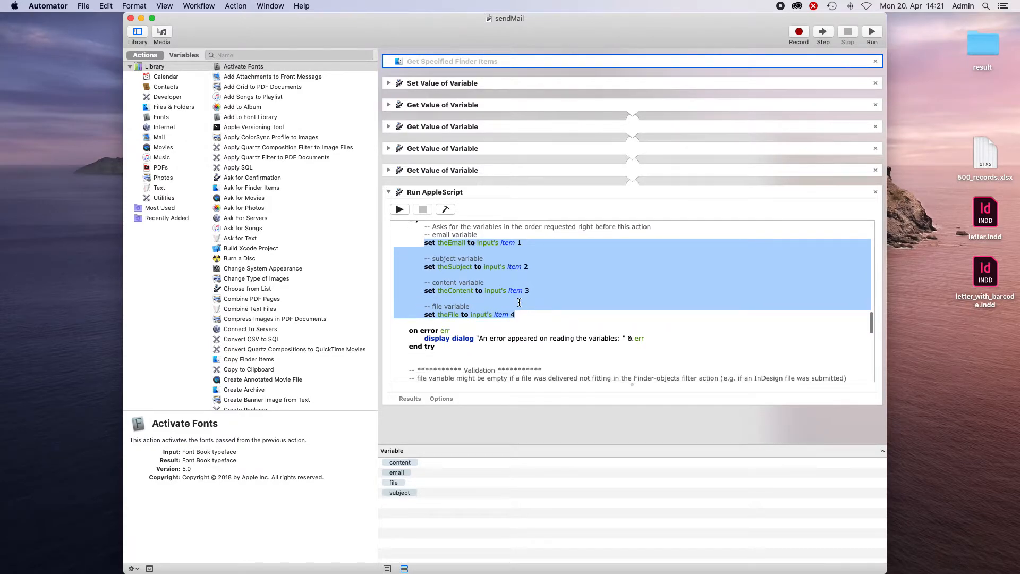
{"action": "scroll", "coordinate": [519, 302], "scroll_direction": "down", "scroll_amount": 6}
{"action": "scroll", "coordinate": [519, 302], "scroll_direction": "up", "scroll_amount": 3}
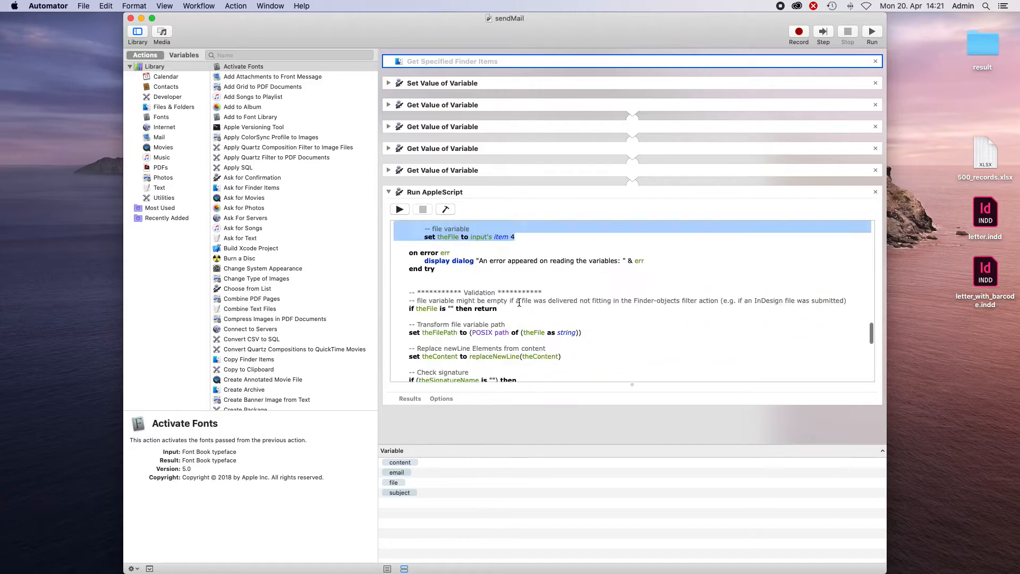
{"action": "scroll", "coordinate": [519, 302], "scroll_direction": "up", "scroll_amount": 10}
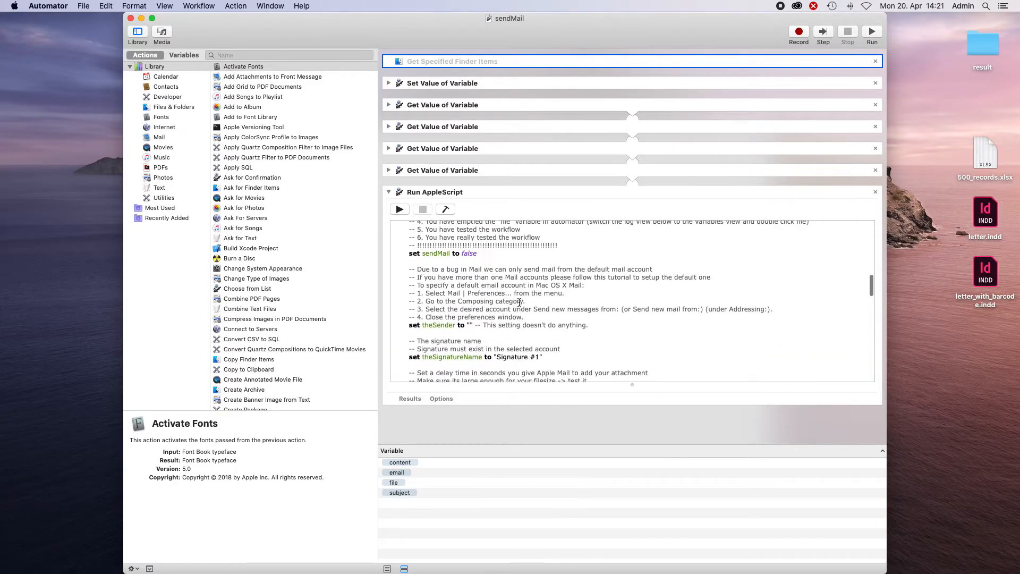
{"action": "scroll", "coordinate": [499, 328], "scroll_direction": "down", "scroll_amount": 10}
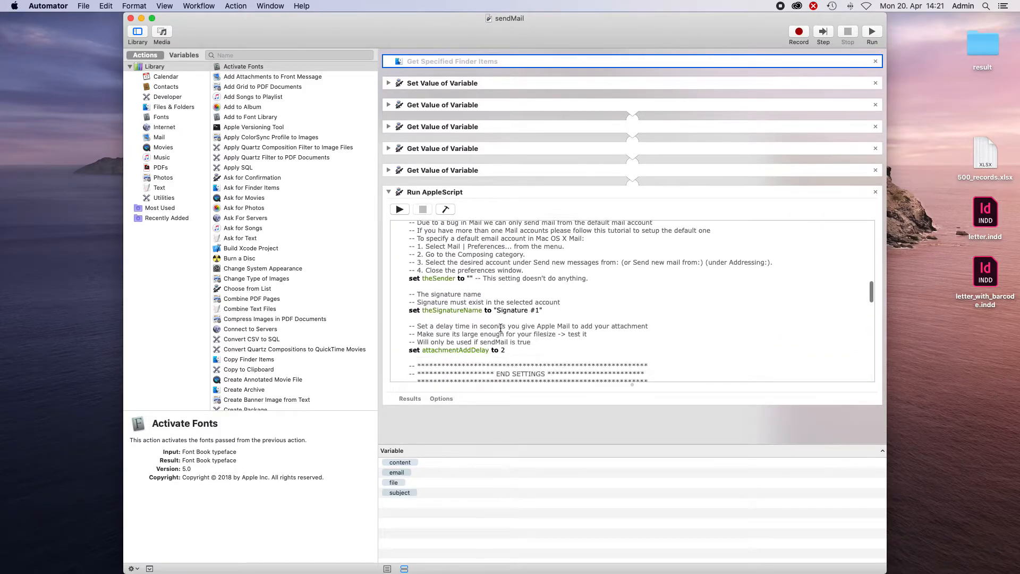
{"action": "scroll", "coordinate": [501, 327], "scroll_direction": "down", "scroll_amount": 1}
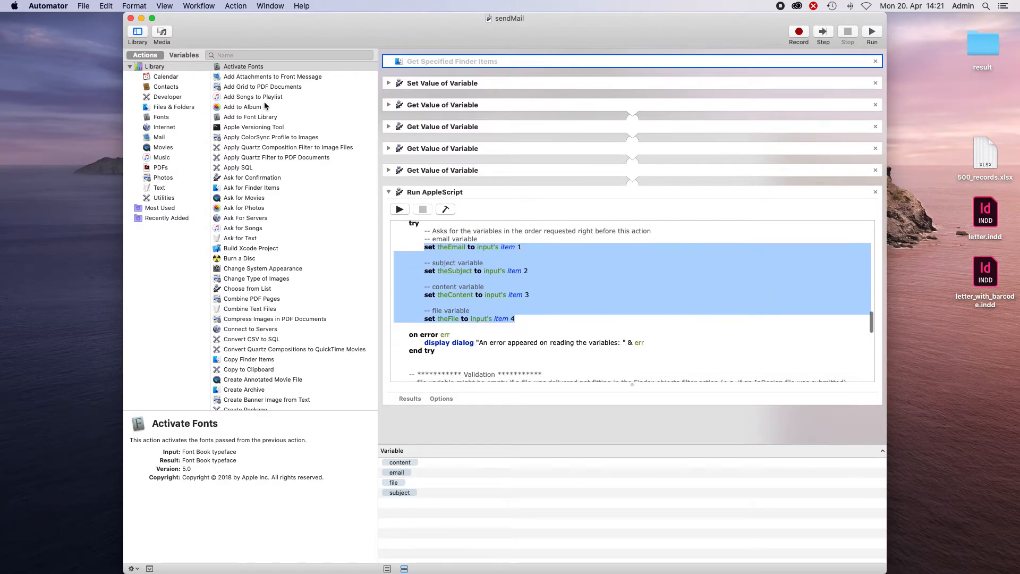
{"action": "left_click", "coordinate": [140, 18]}
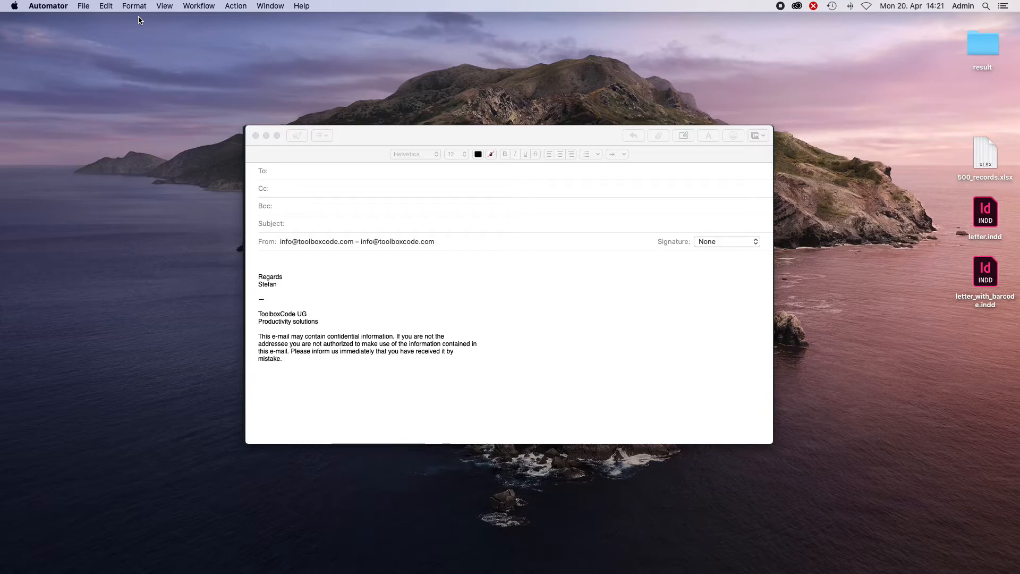
- Switch to MyDataMerge, open the Automator input and variables configuration, and check the variable names listed in the sendMail workflow
{"action": "key", "text": "super+Tab"}
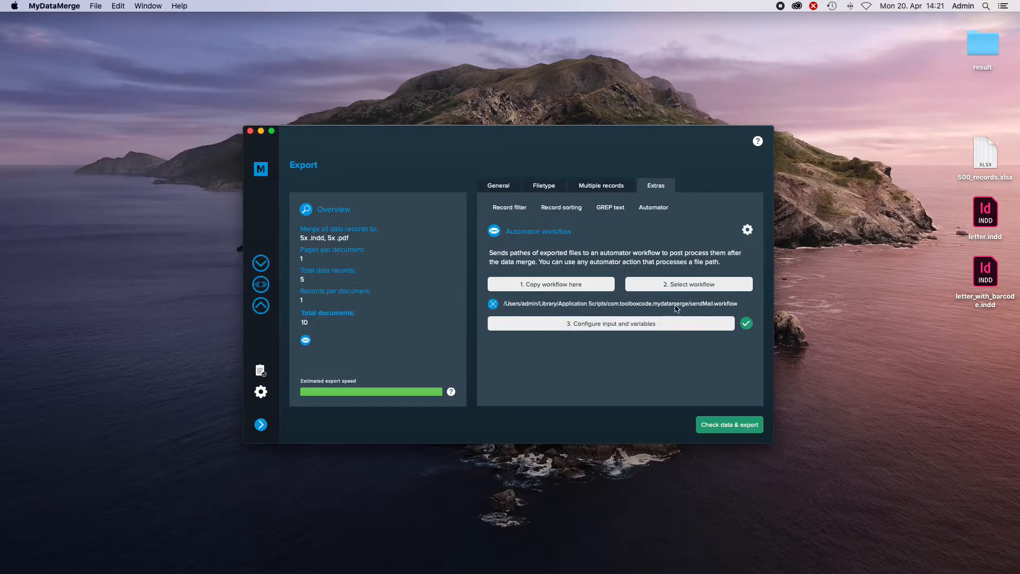
{"action": "left_click", "coordinate": [693, 325]}
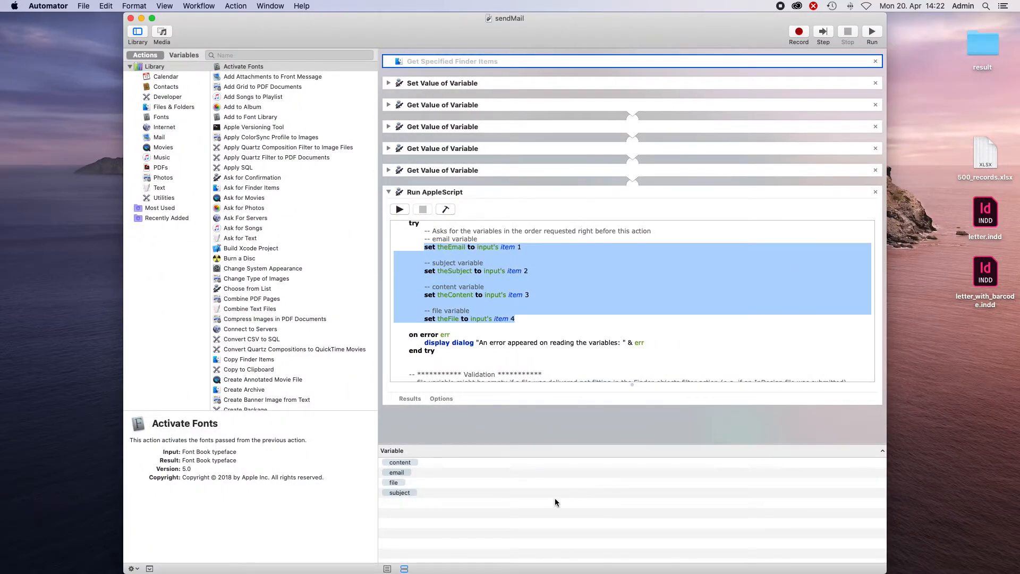
{"action": "left_click", "coordinate": [553, 501]}
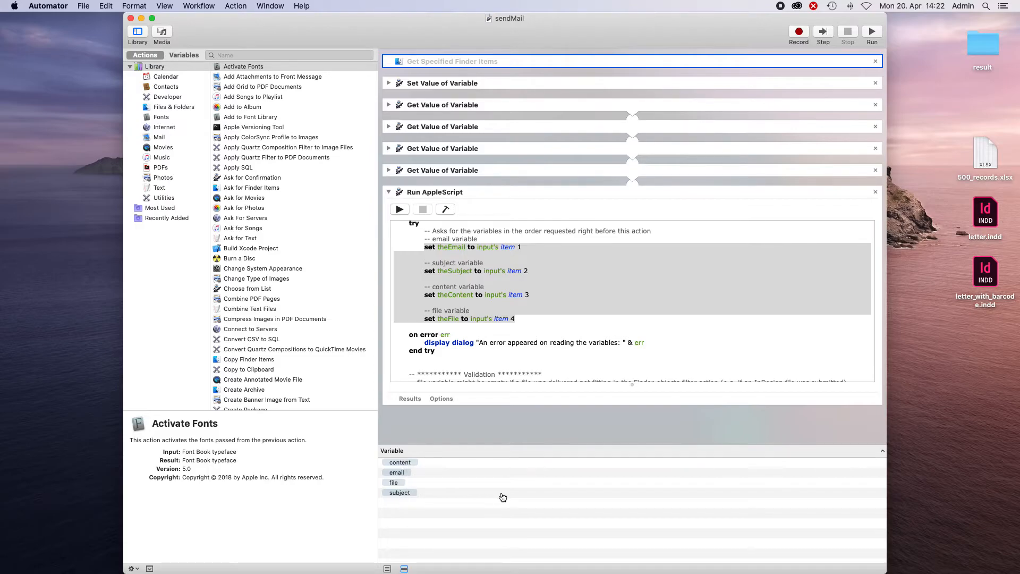
{"action": "key", "text": "super+Tab"}
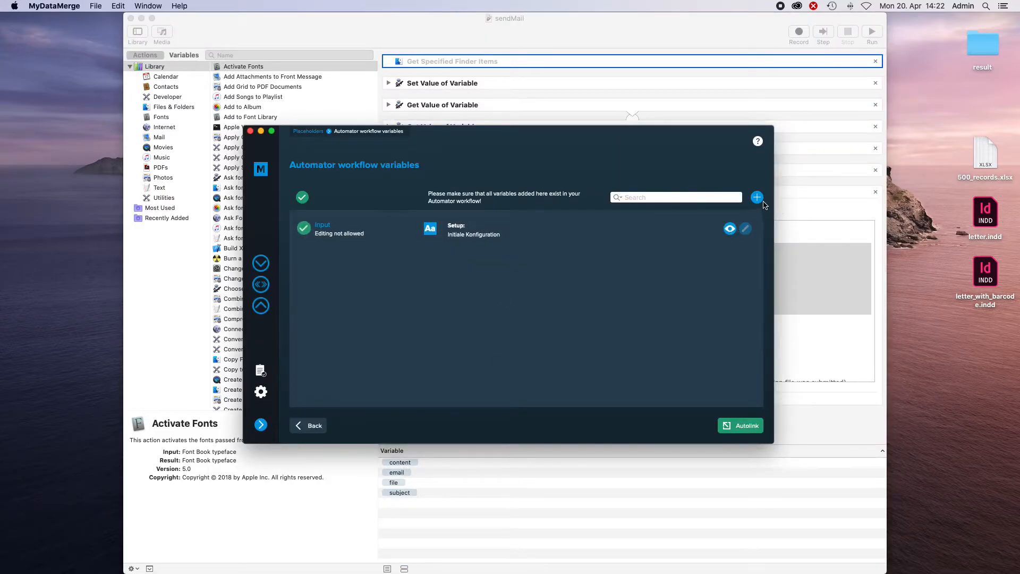
- Add three Automator workflow variables named content, email and subject
{"action": "left_click", "coordinate": [757, 198]}
{"action": "type", "text": "content"}
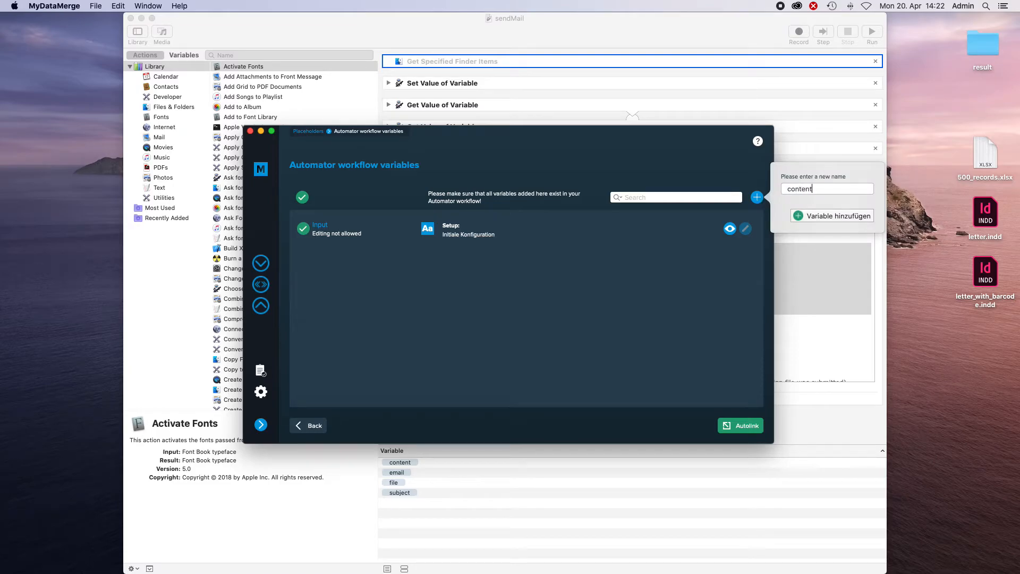
{"action": "key", "text": "Return"}
{"action": "left_click", "coordinate": [758, 198]}
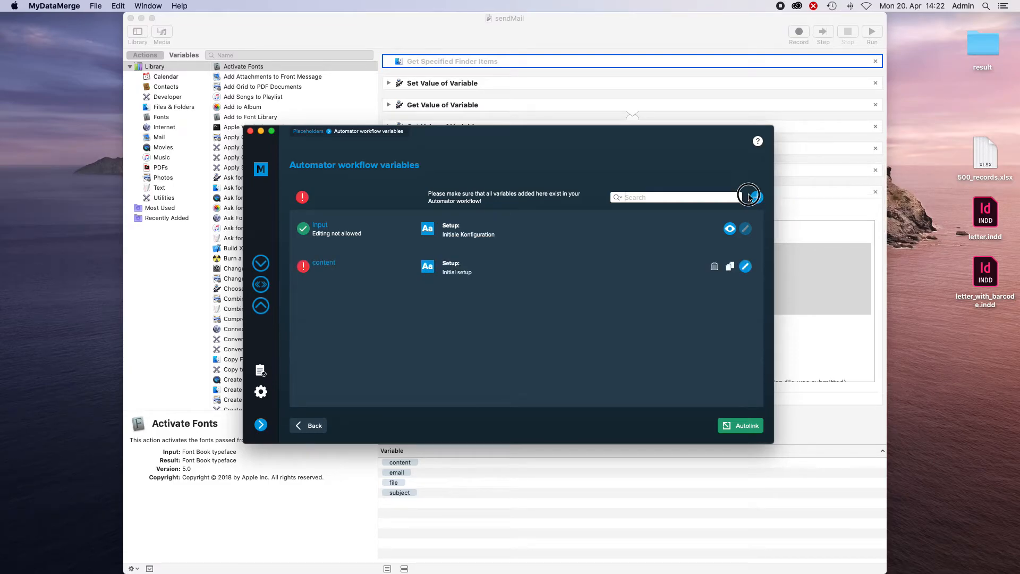
{"action": "type", "text": "ema"}
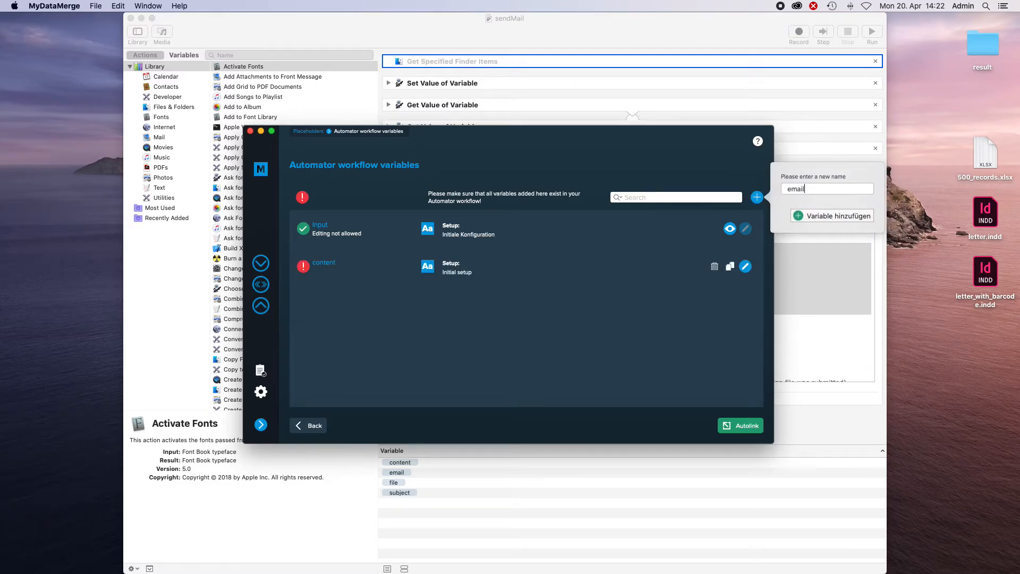
{"action": "type", "text": "il"}
{"action": "left_click", "coordinate": [814, 215]}
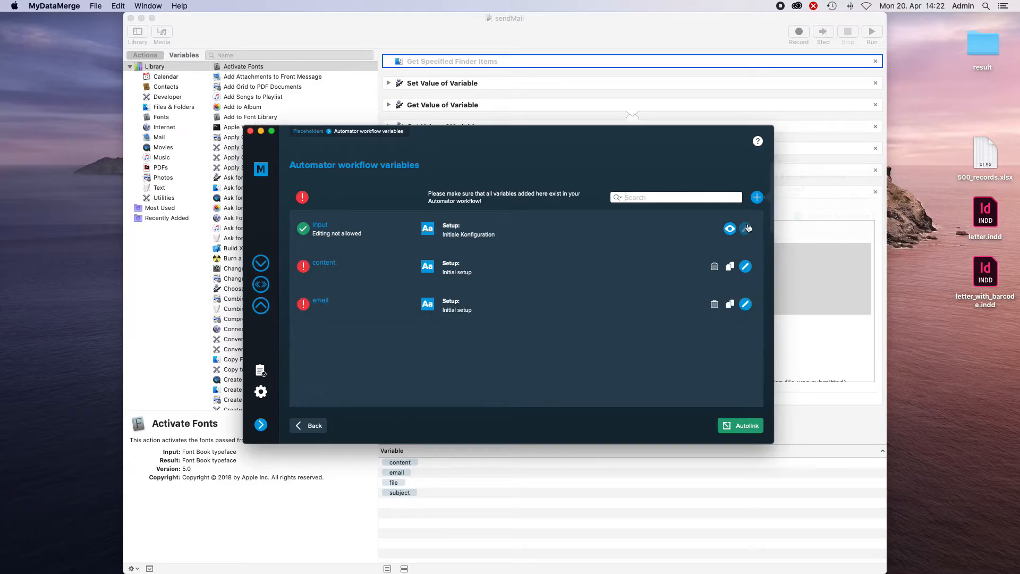
{"action": "left_click", "coordinate": [757, 198]}
{"action": "type", "text": "subject"}
{"action": "left_click", "coordinate": [829, 218]}
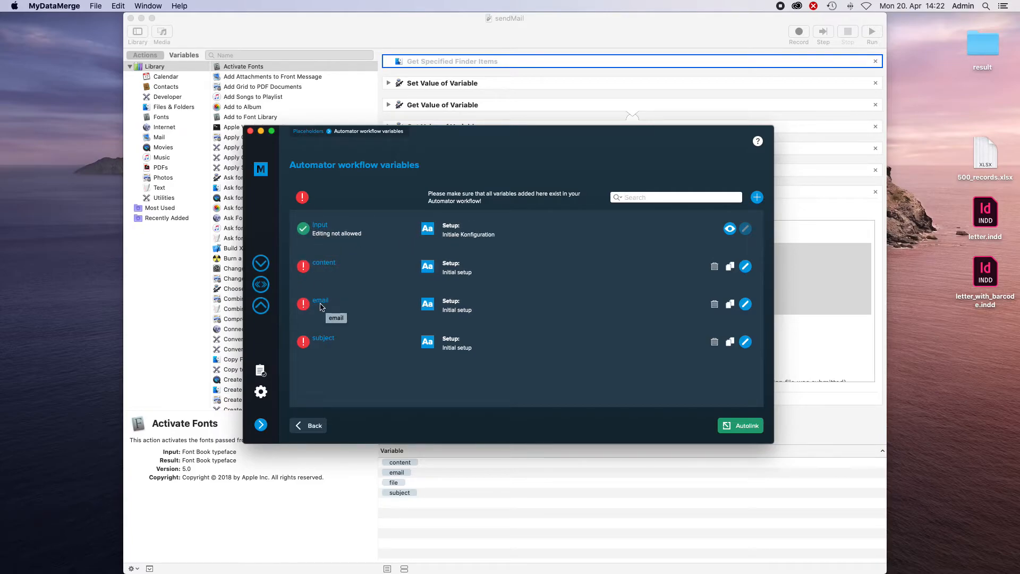
- Fill the email variable with a datasource entry using the EMail column and return to the variables list
{"action": "left_click", "coordinate": [376, 308]}
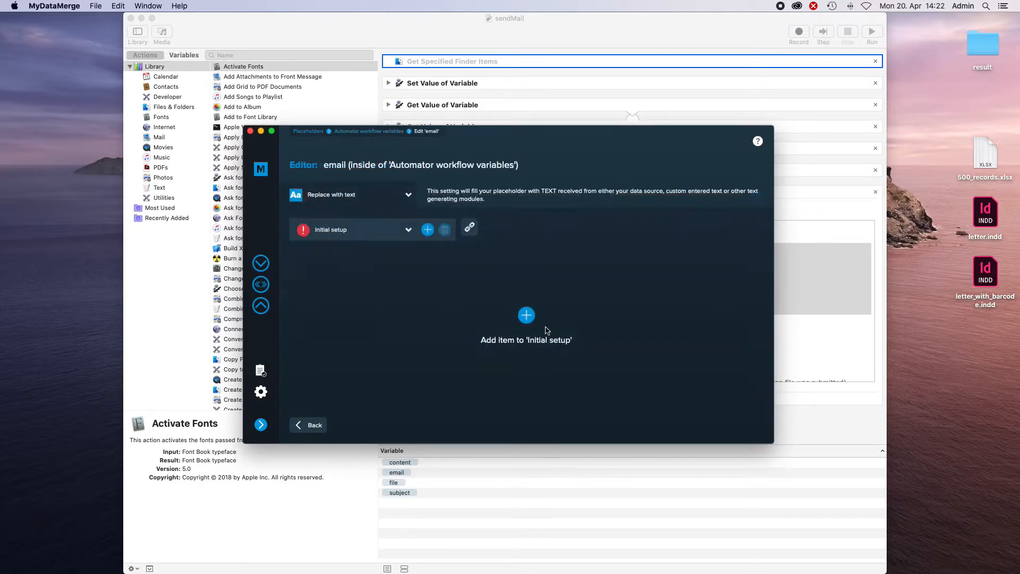
{"action": "left_click", "coordinate": [526, 315]}
{"action": "left_click", "coordinate": [581, 308]}
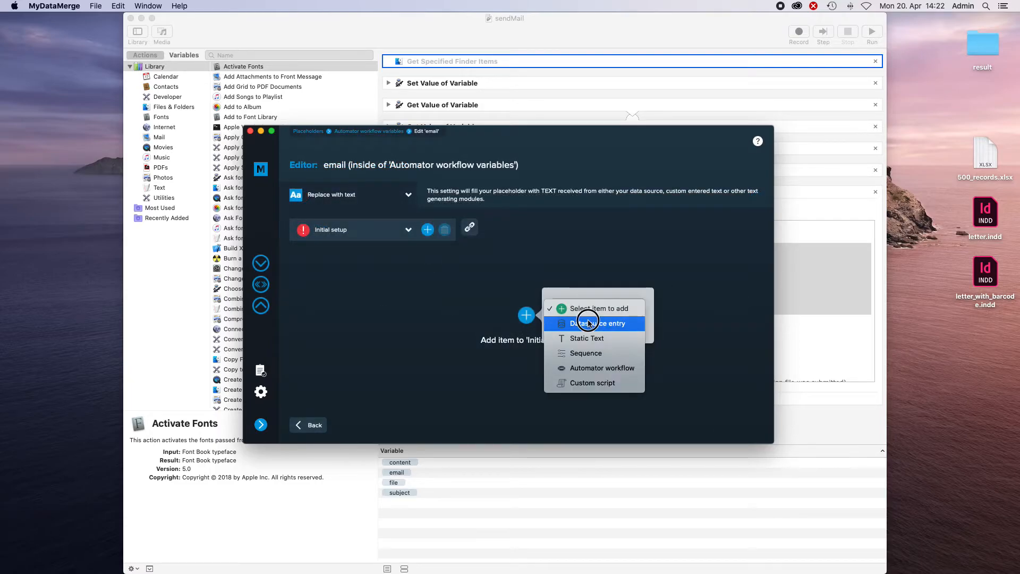
{"action": "left_click", "coordinate": [588, 324]}
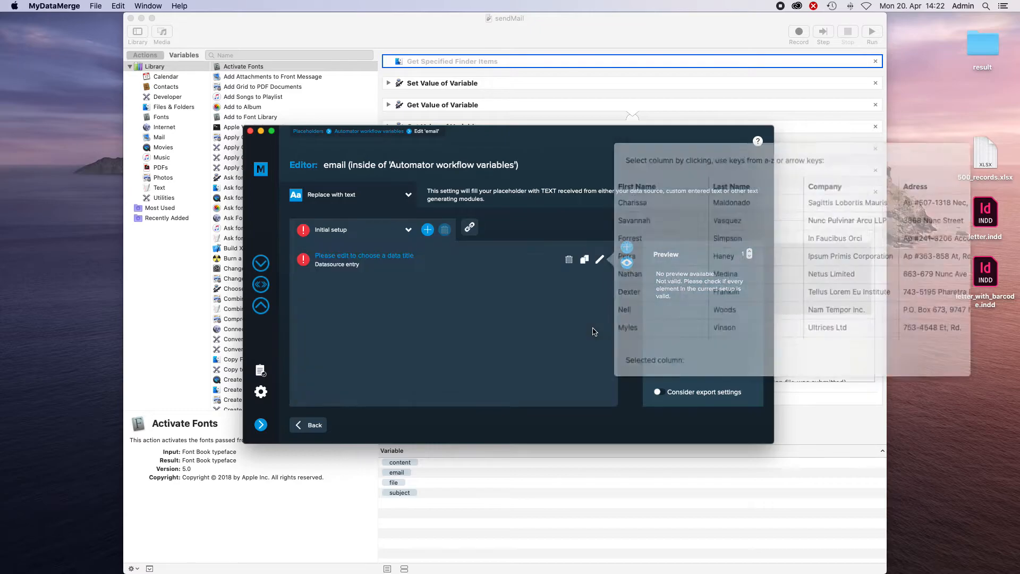
{"action": "scroll", "coordinate": [792, 257], "scroll_direction": "right", "scroll_amount": 10}
{"action": "scroll", "coordinate": [792, 253], "scroll_direction": "right", "scroll_amount": 3}
{"action": "left_click", "coordinate": [785, 209]}
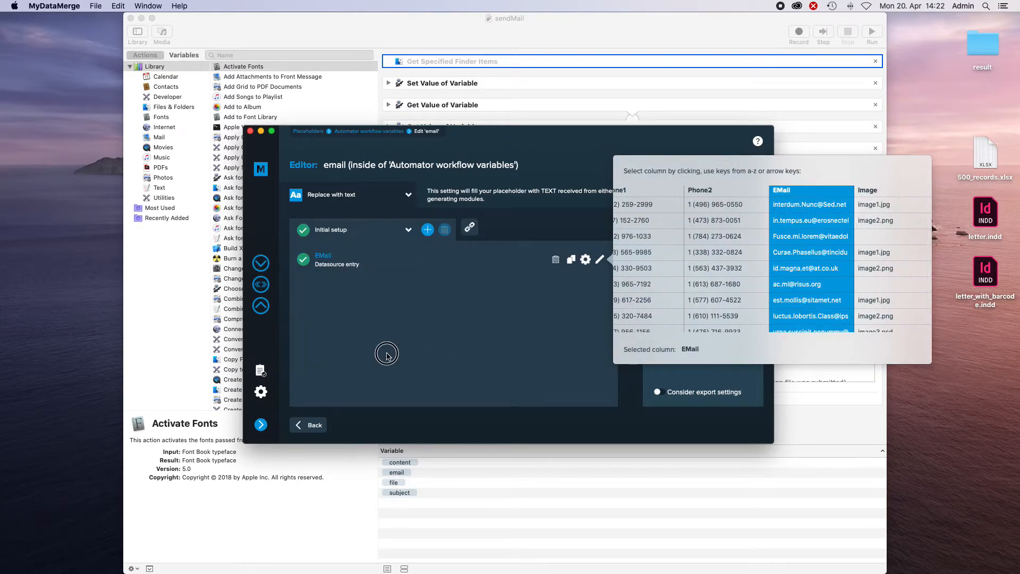
{"action": "left_click", "coordinate": [312, 425]}
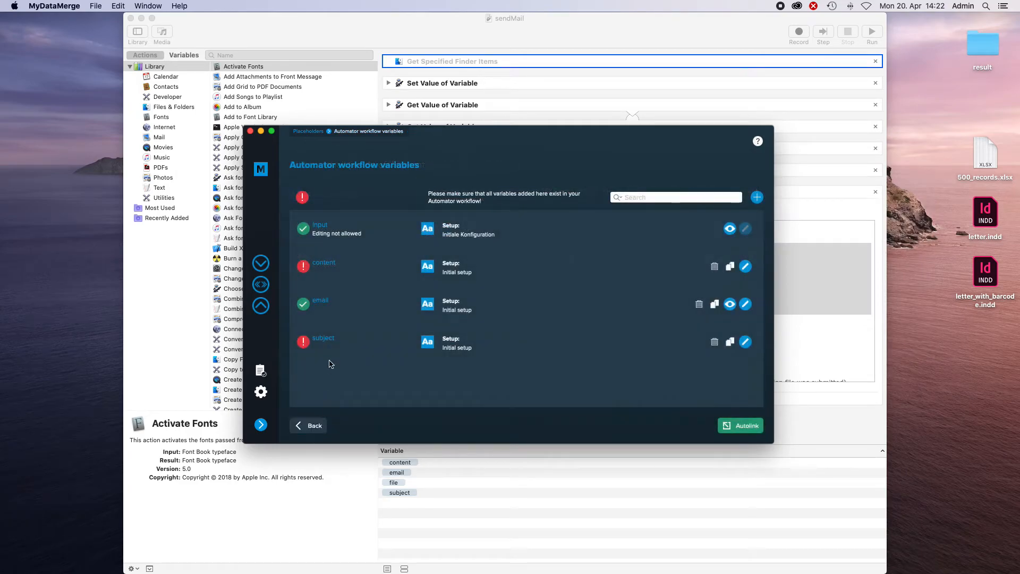
- Open the subject variable and add the static text "Hi " as its first item
{"action": "left_click", "coordinate": [376, 341]}
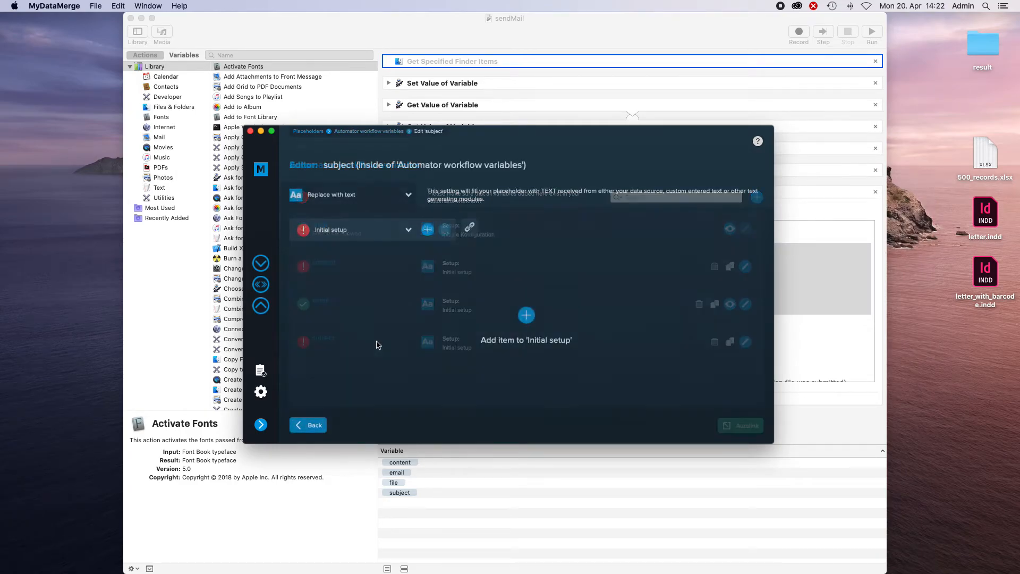
{"action": "left_click", "coordinate": [527, 319]}
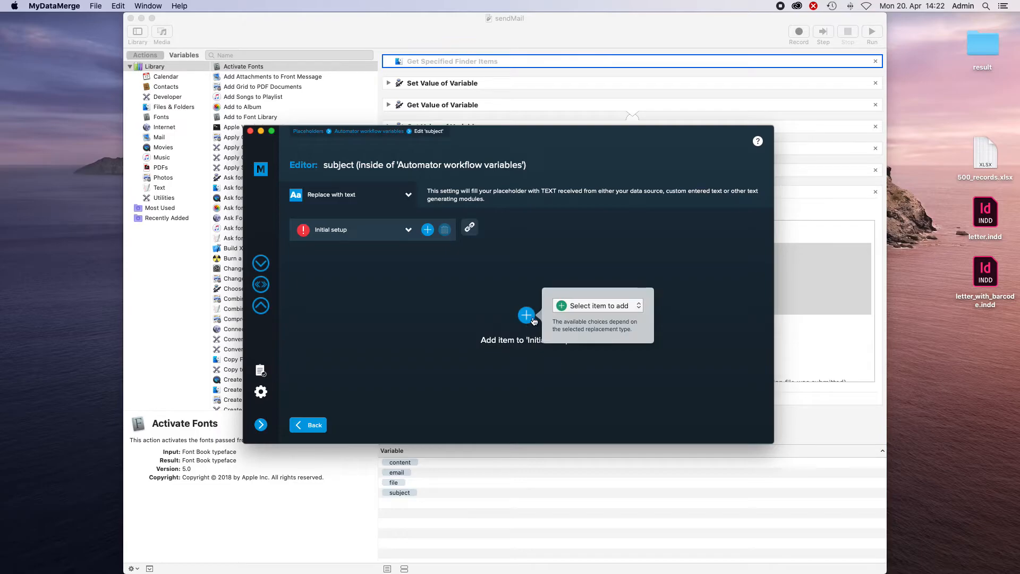
{"action": "left_click", "coordinate": [586, 307]}
{"action": "left_click", "coordinate": [586, 337]}
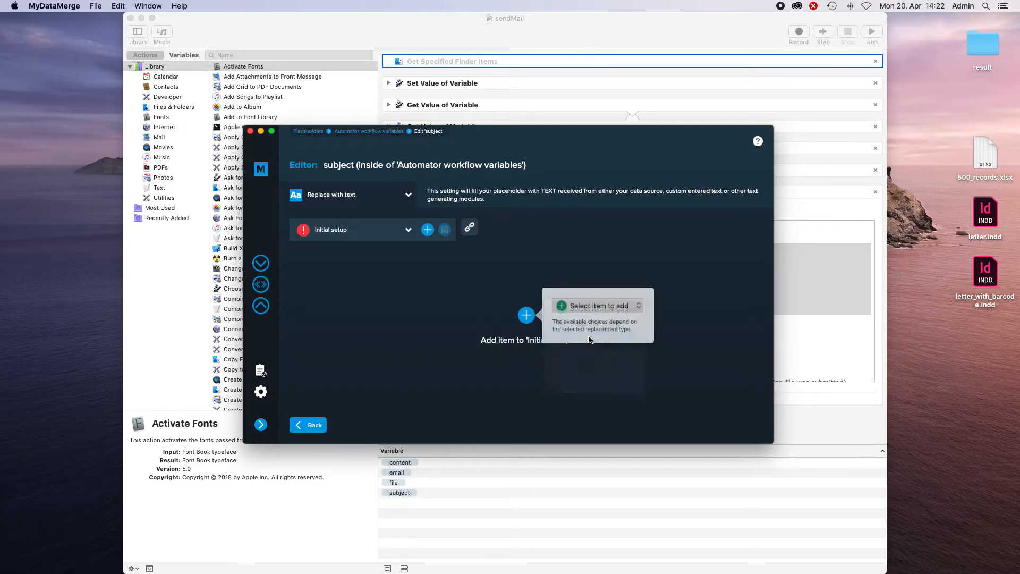
{"action": "type", "text": "H"}
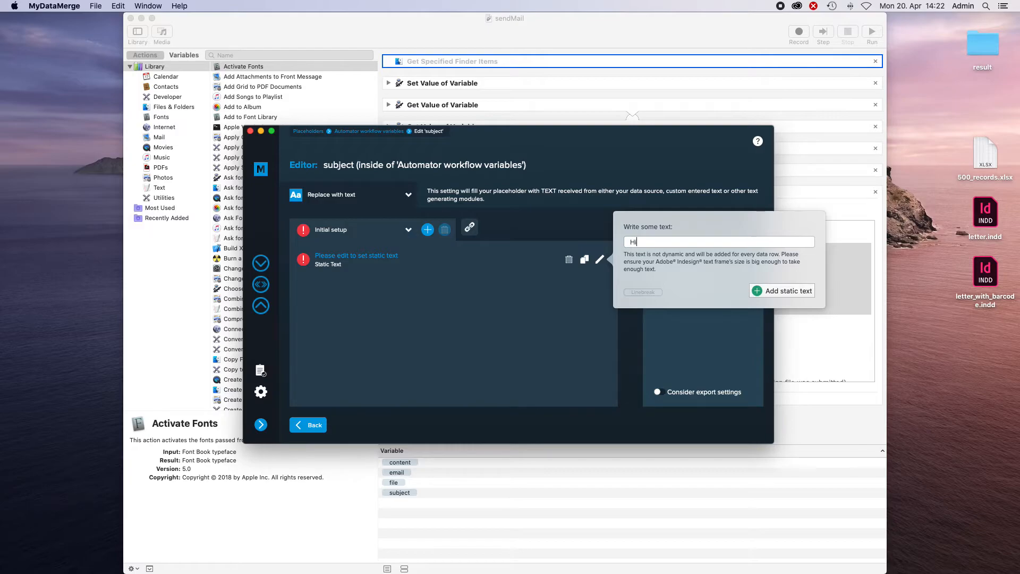
{"action": "type", "text": "i"}
{"action": "left_click", "coordinate": [778, 292]}
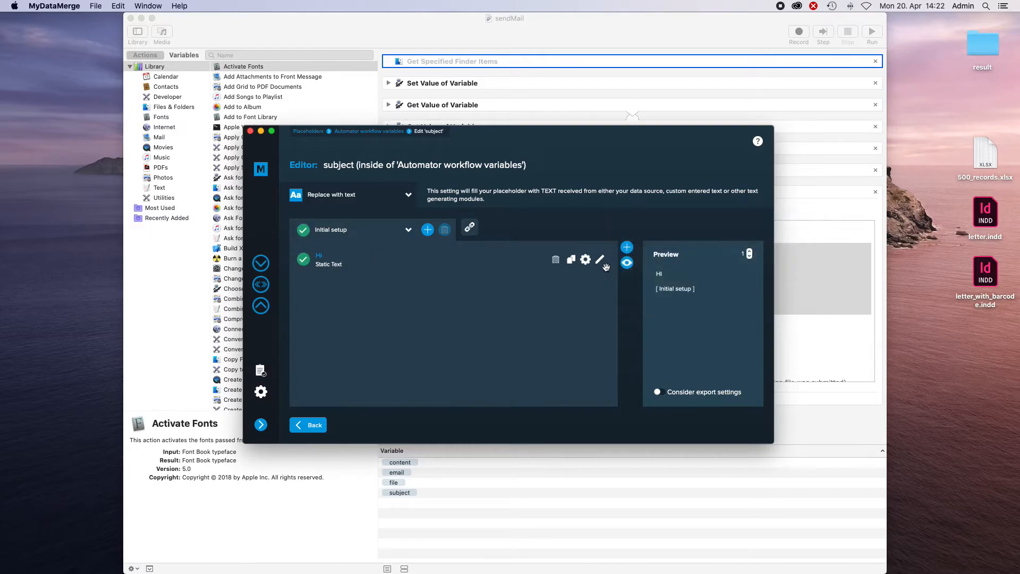
- Append a datasource entry using the First Name column to the subject variable
{"action": "left_click", "coordinate": [625, 247]}
{"action": "left_click", "coordinate": [705, 235]}
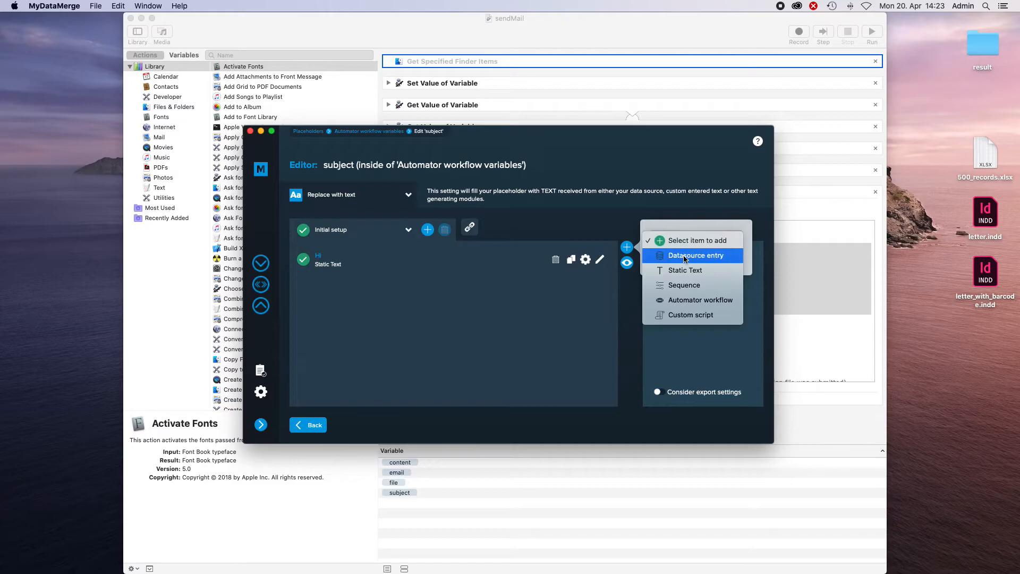
{"action": "left_click", "coordinate": [684, 258]}
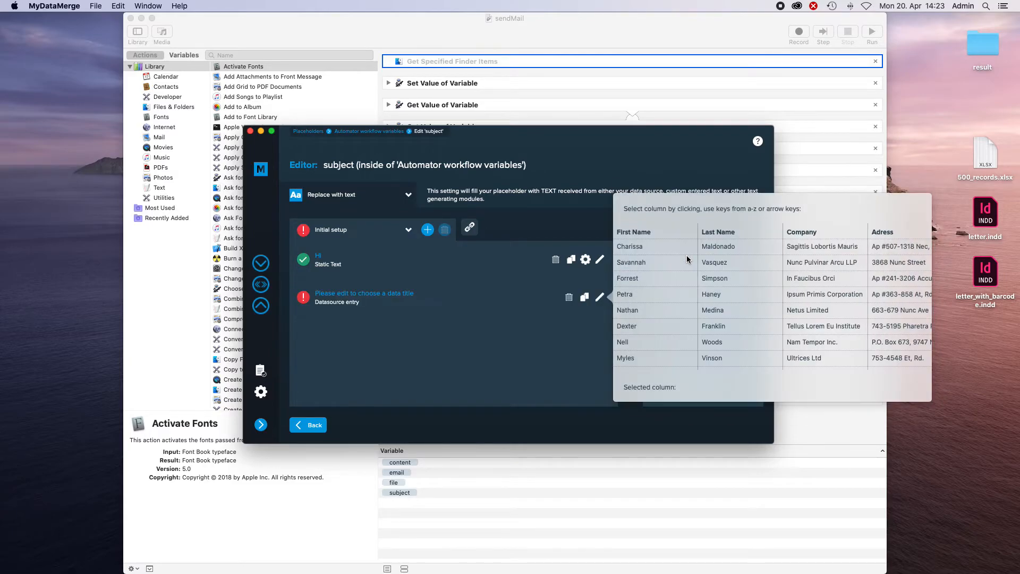
{"action": "left_click", "coordinate": [658, 261]}
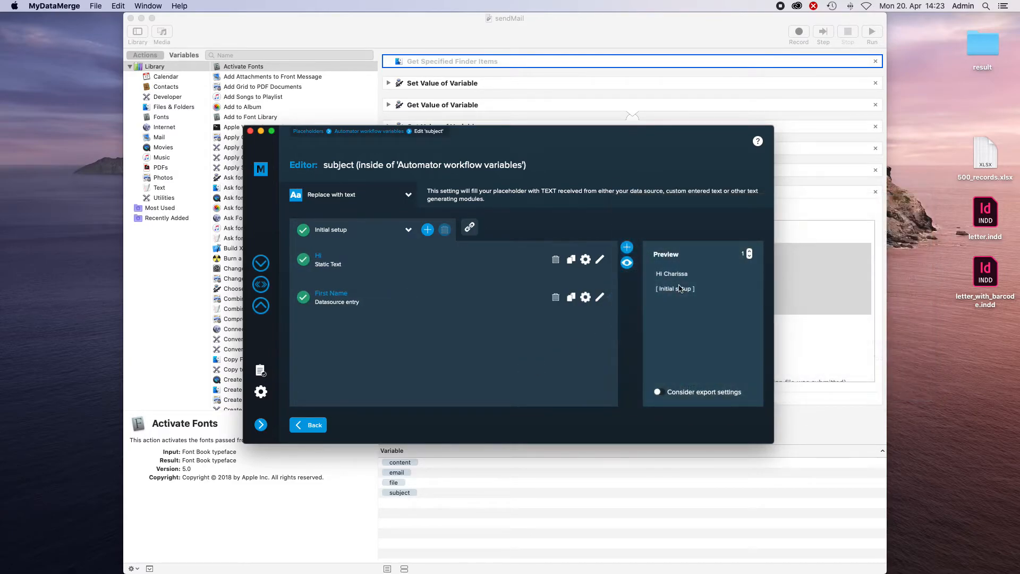
- Append the static text ", here's an offer for you!" to the subject variable
{"action": "left_click", "coordinate": [626, 247]}
{"action": "left_click", "coordinate": [691, 240]}
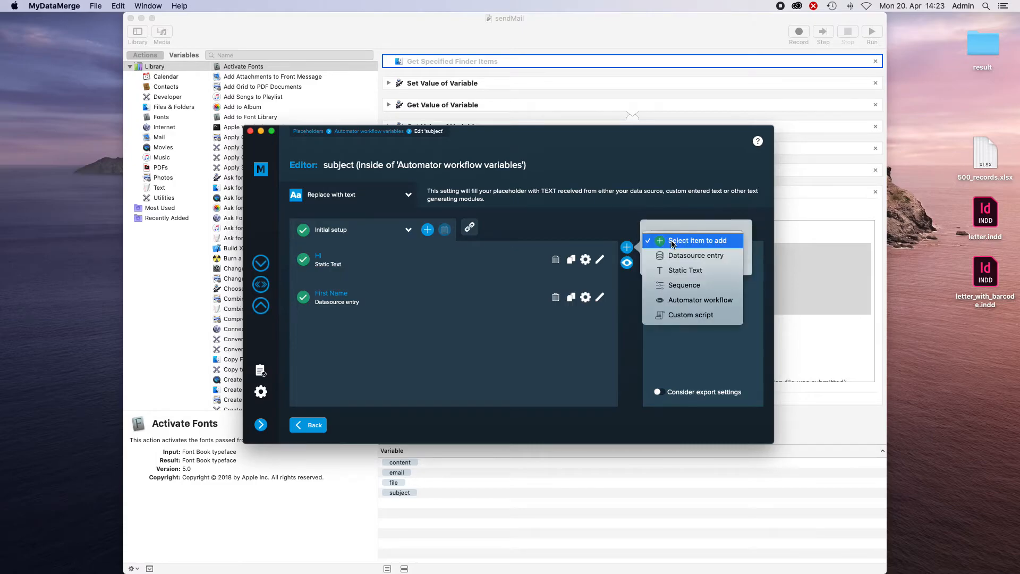
{"action": "left_click", "coordinate": [684, 269]}
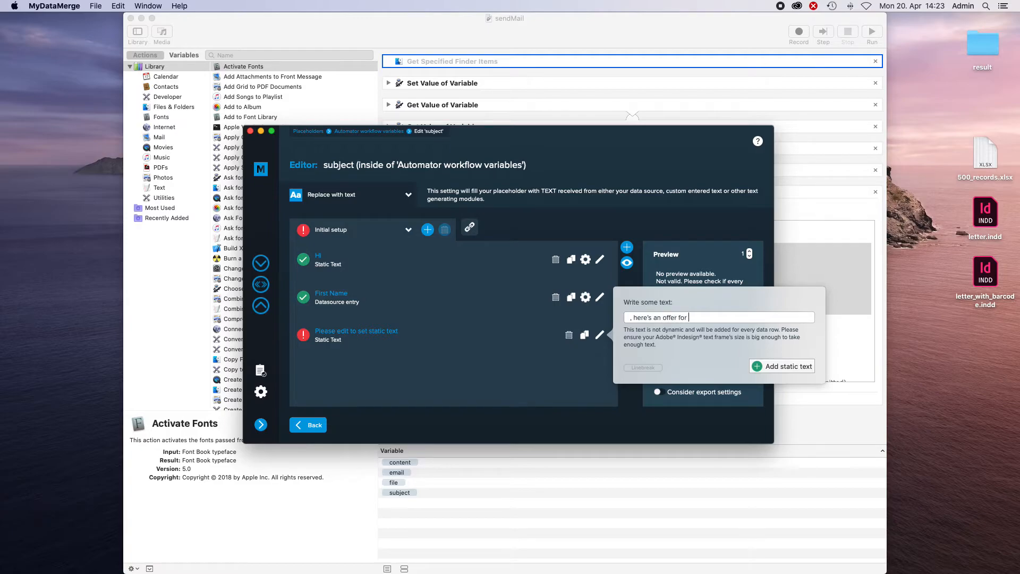
{"action": "left_click", "coordinate": [785, 366]}
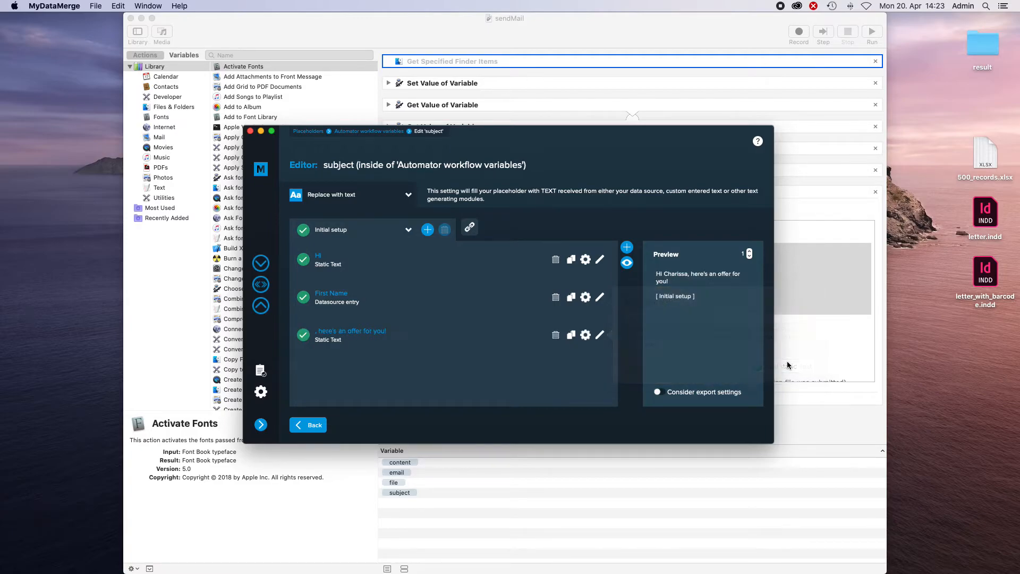
- Preview the composed subject for several data records and return to the variables list
{"action": "left_click", "coordinate": [749, 251]}
{"action": "left_click", "coordinate": [748, 252]}
{"action": "left_click", "coordinate": [749, 251]}
{"action": "left_click", "coordinate": [749, 251]}
{"action": "left_click", "coordinate": [749, 252]}
{"action": "left_click", "coordinate": [749, 257]}
{"action": "left_click", "coordinate": [749, 257]}
{"action": "left_click", "coordinate": [749, 257]}
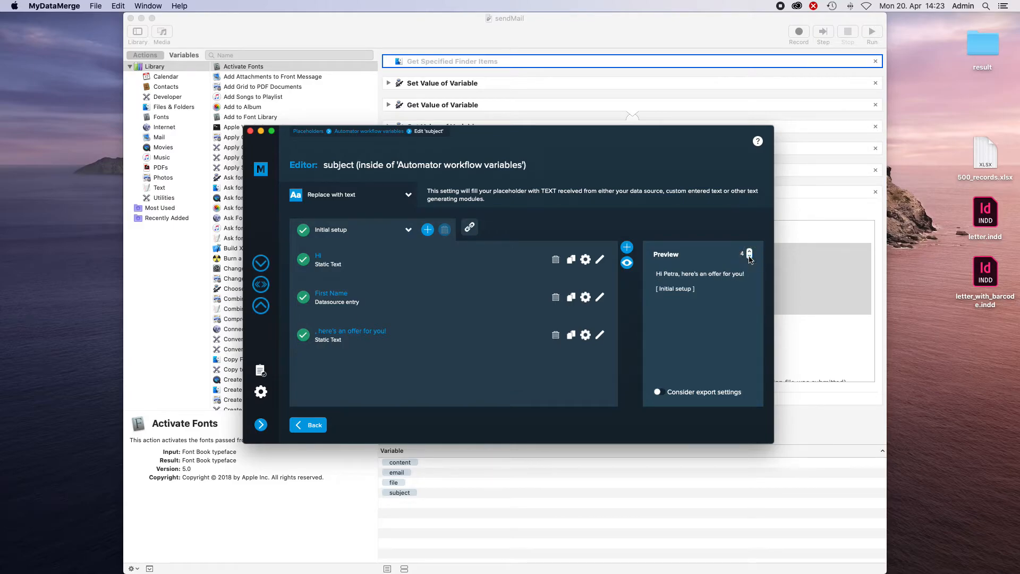
{"action": "left_click", "coordinate": [749, 257]}
{"action": "left_click", "coordinate": [749, 257]}
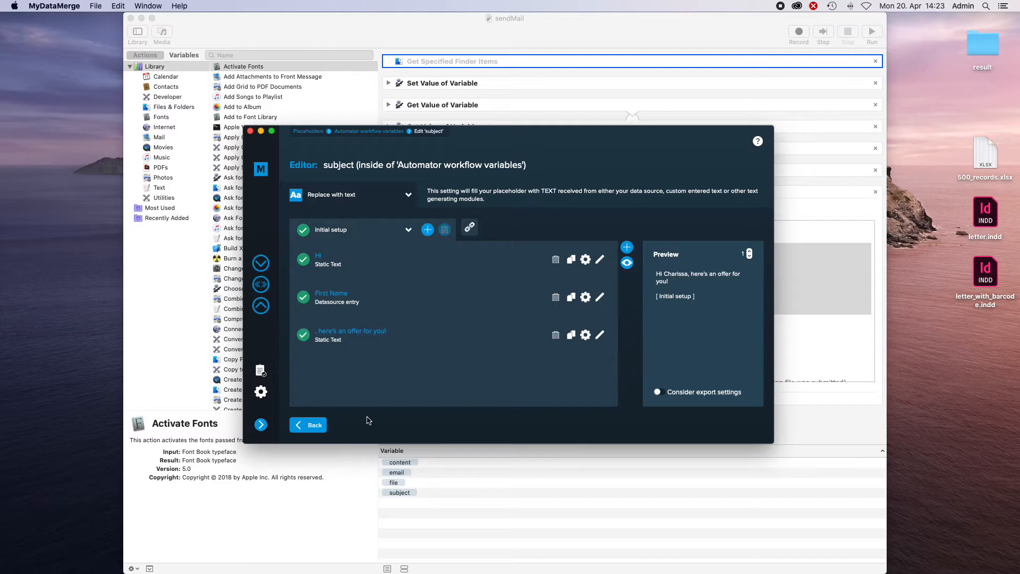
{"action": "left_click", "coordinate": [314, 425]}
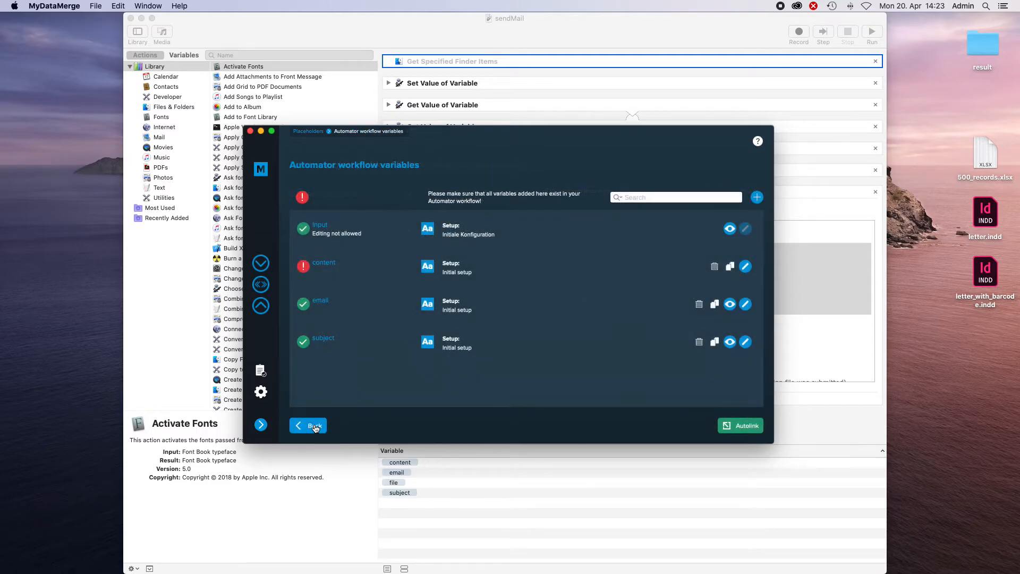
- Fill the content variable with the static text "Hi there,\n\nwe have an awesome offer for you!" and return to the variables list
{"action": "double_click", "coordinate": [364, 263]}
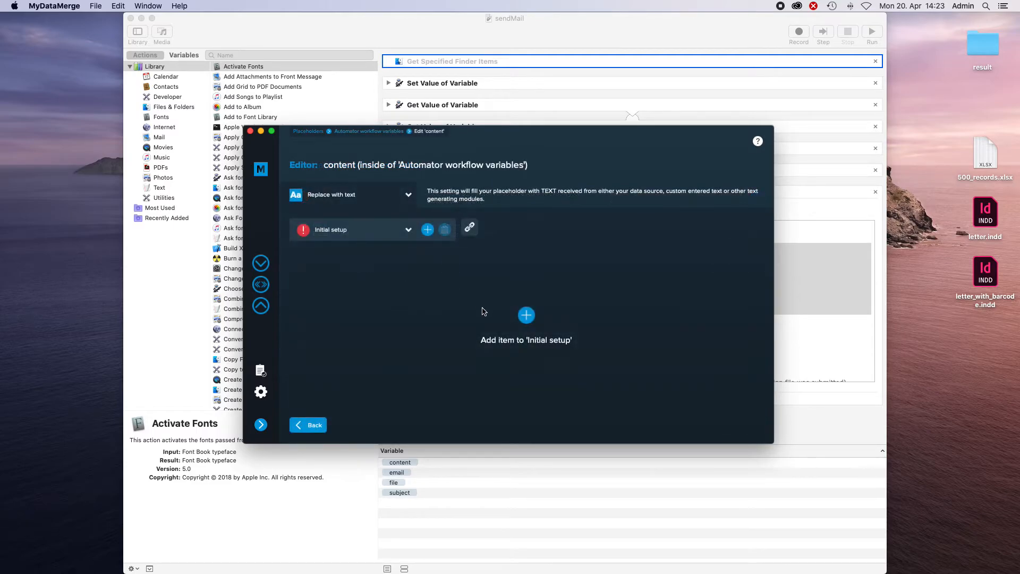
{"action": "left_click", "coordinate": [526, 315]}
{"action": "left_click", "coordinate": [588, 311]}
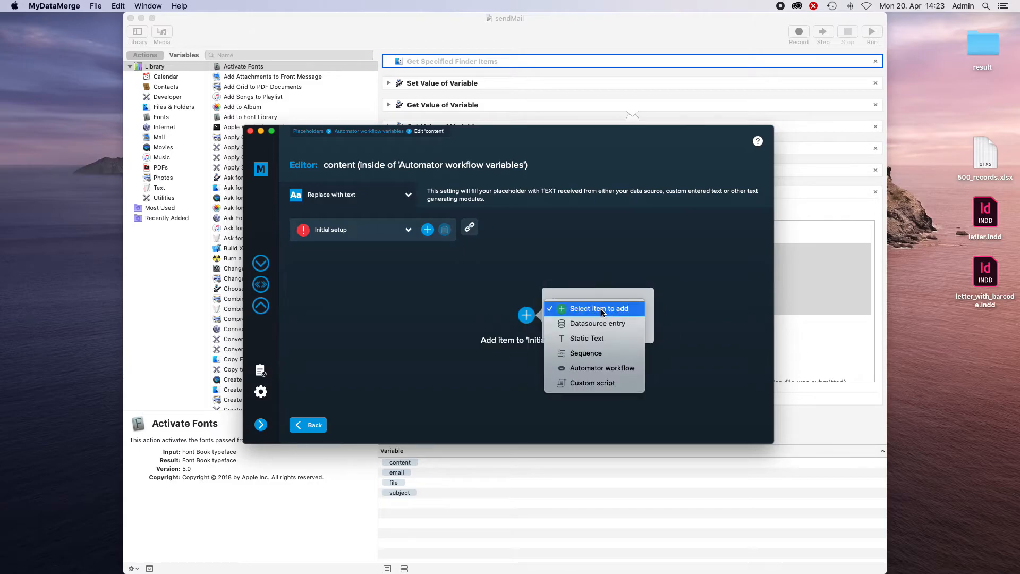
{"action": "left_click", "coordinate": [599, 340]}
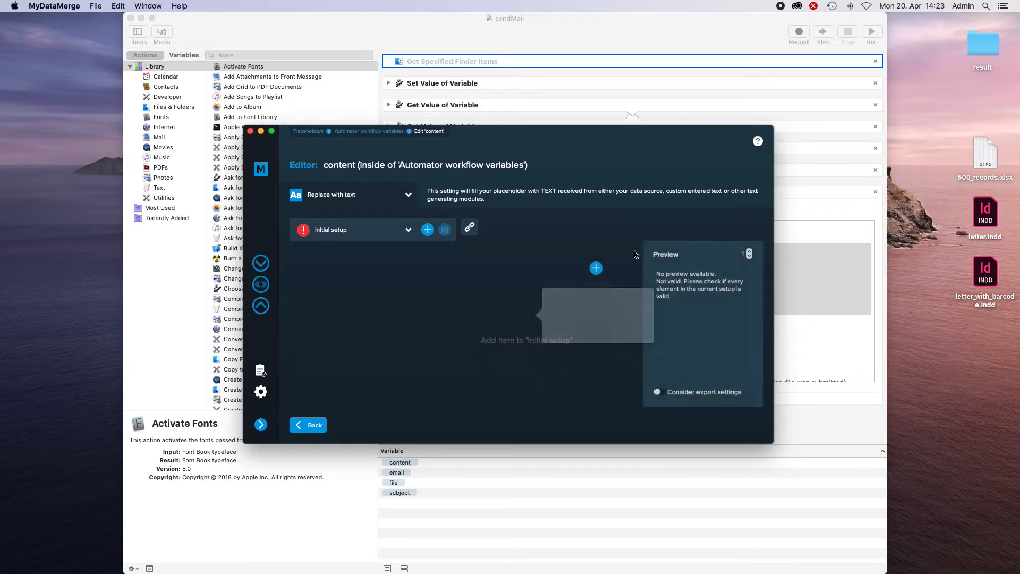
{"action": "type", "text": "Hi there,"}
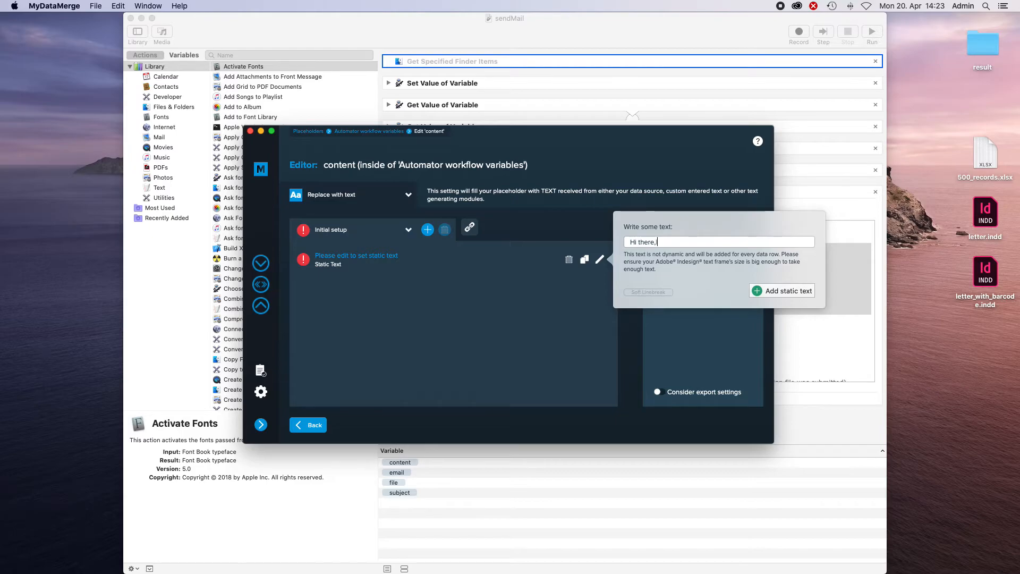
{"action": "type", "text": "\\"}
{"action": "key", "text": "BackSpace"}
{"action": "type", "text": "have an awesome offer for you"}
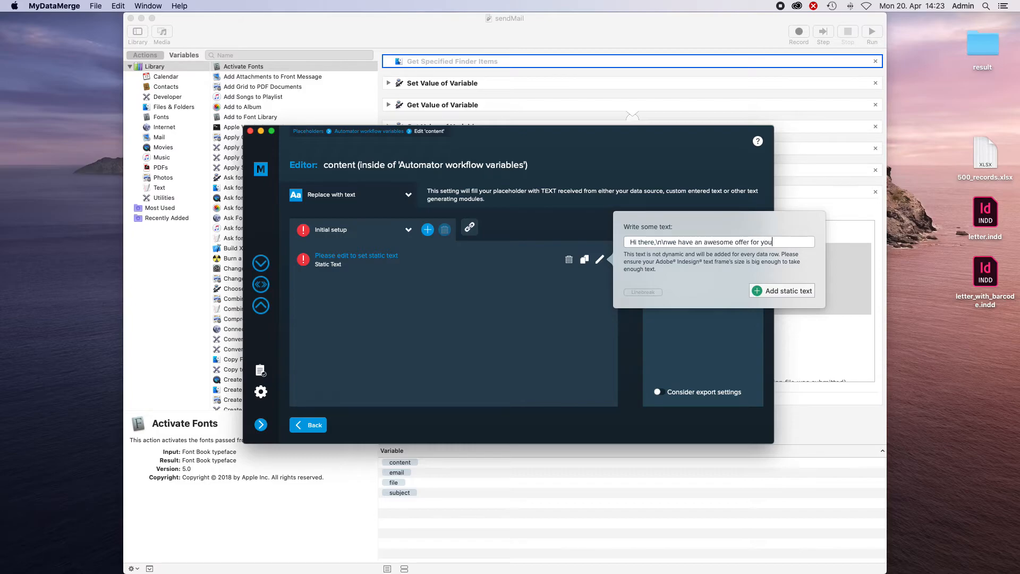
{"action": "left_click", "coordinate": [768, 290]}
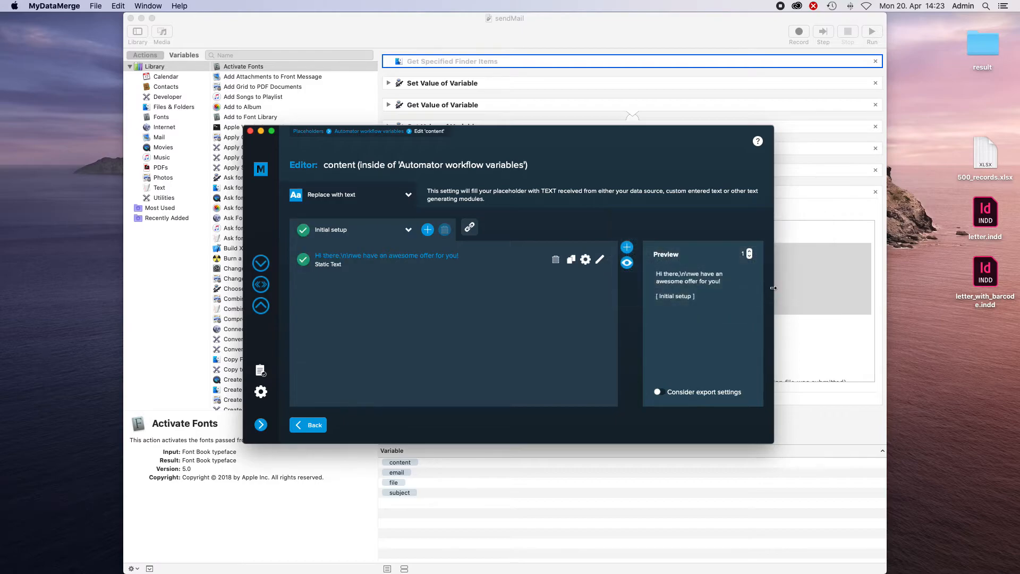
{"action": "left_click", "coordinate": [310, 425]}
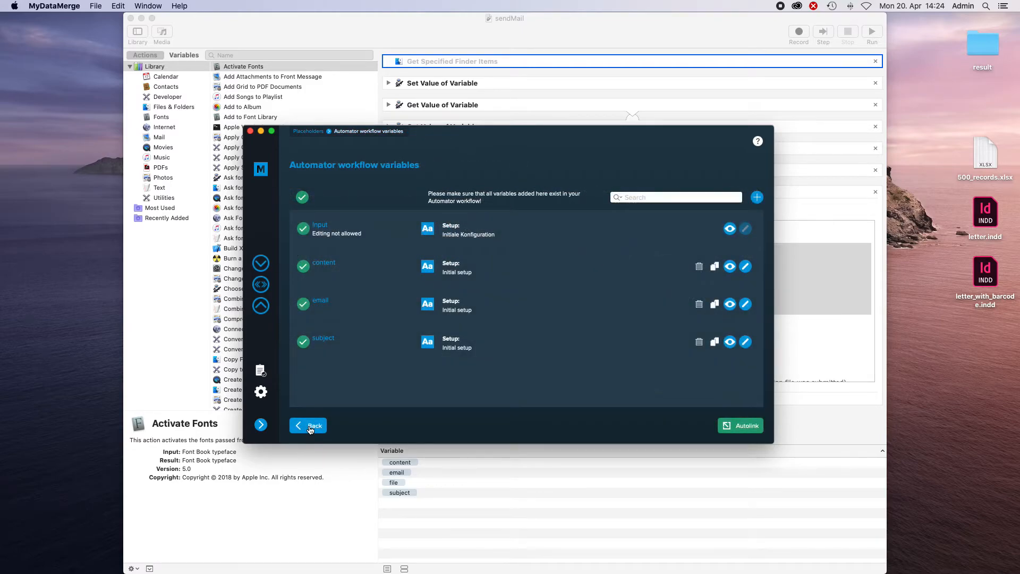
- Return to the export settings and review the file type setup and the Automator workflow's wait and file format options
{"action": "left_click", "coordinate": [311, 427]}
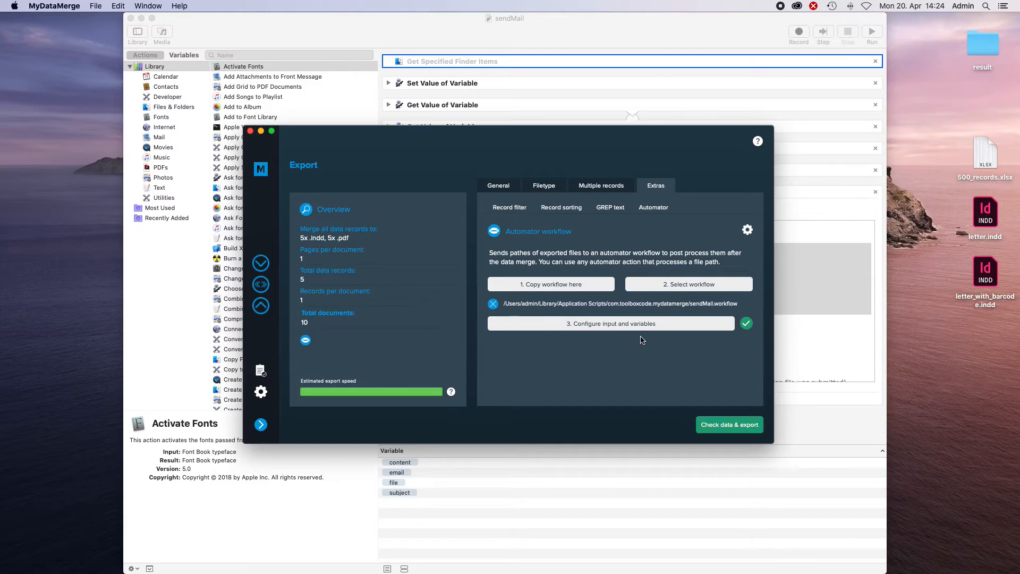
{"action": "left_click", "coordinate": [542, 189]}
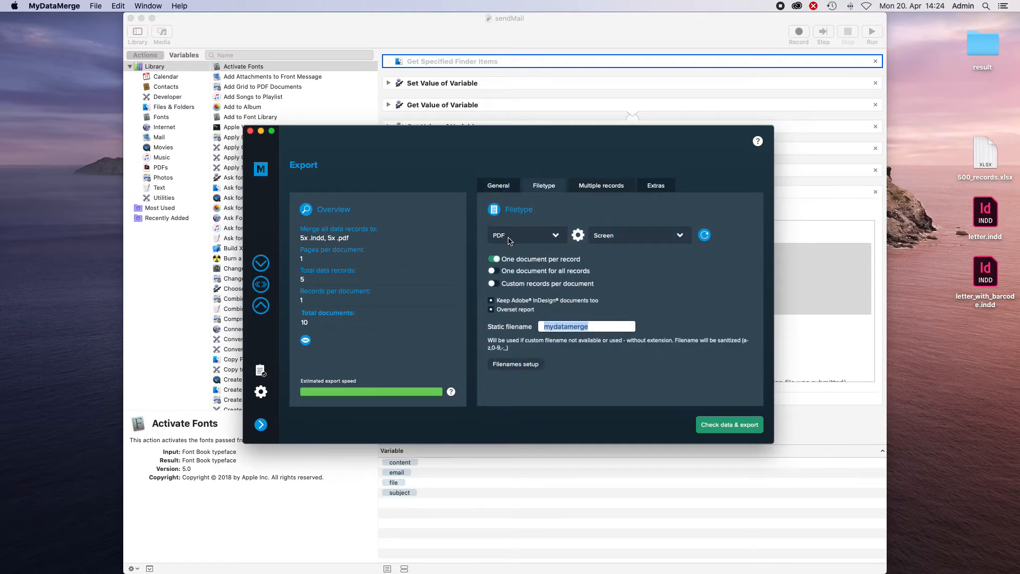
{"action": "left_click", "coordinate": [655, 186]}
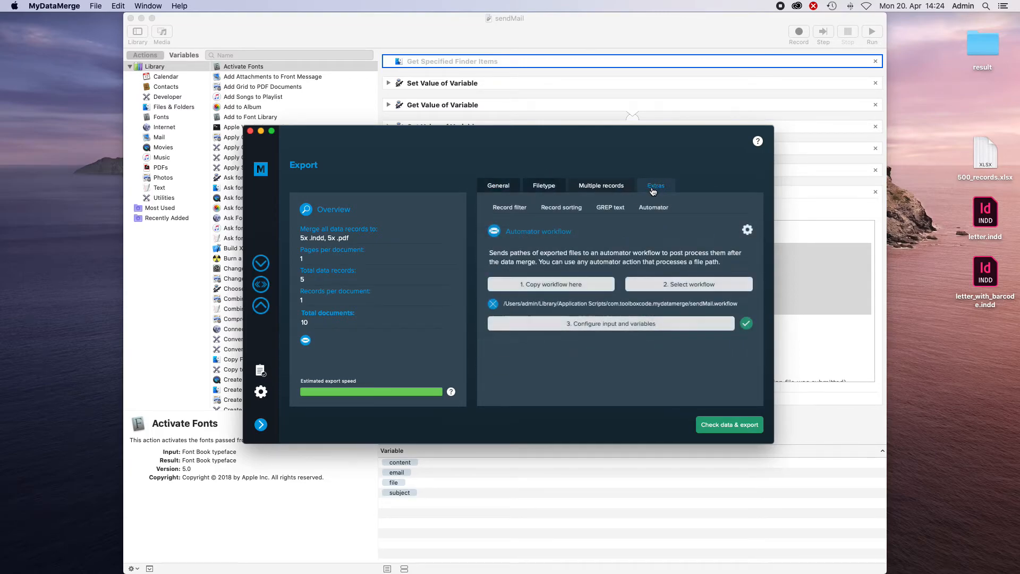
{"action": "left_click", "coordinate": [747, 230]}
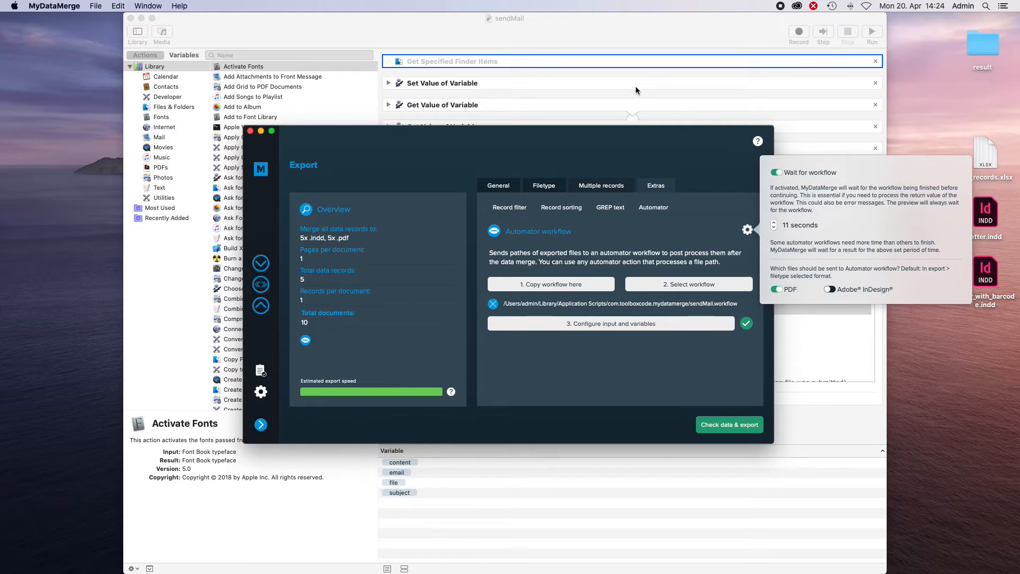
{"action": "left_click", "coordinate": [714, 238]}
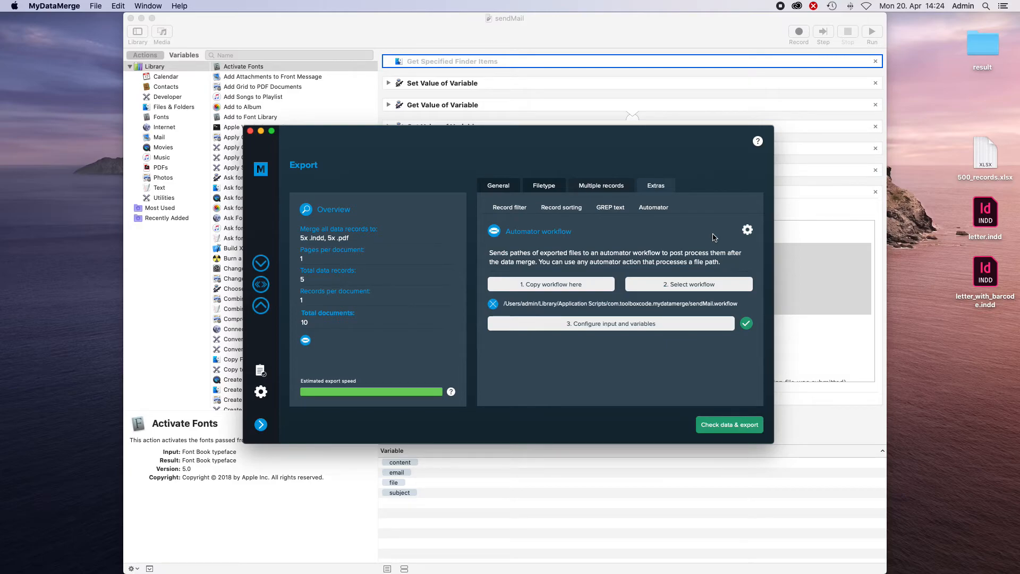
- Switch to Automator and examine the testMode and sendMail settings in the Run AppleScript action of the sendMail workflow
{"action": "left_click", "coordinate": [821, 282]}
{"action": "scroll", "coordinate": [636, 287], "scroll_direction": "down", "scroll_amount": 10}
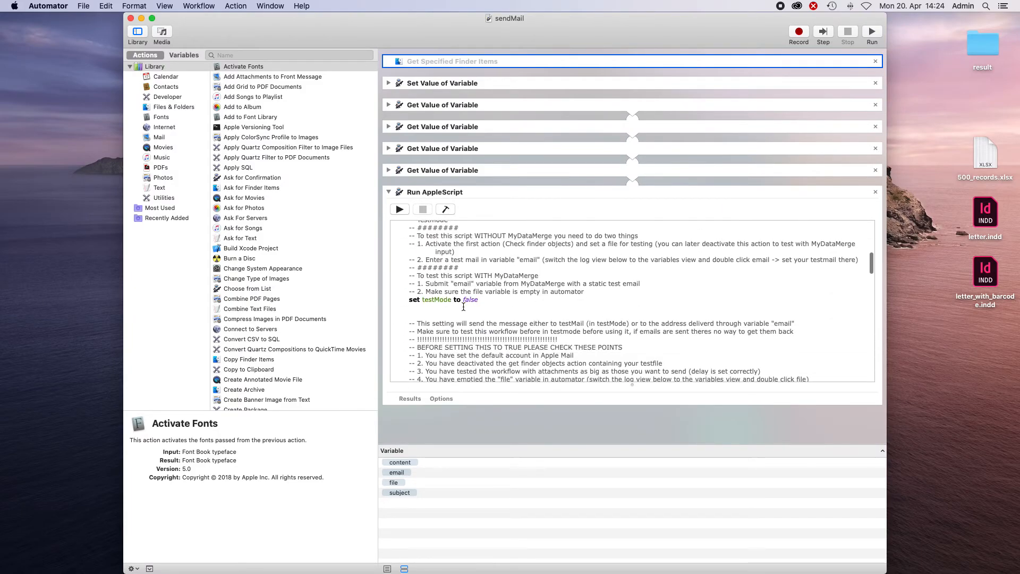
{"action": "scroll", "coordinate": [635, 287], "scroll_direction": "down", "scroll_amount": 5}
{"action": "left_click", "coordinate": [476, 312]}
{"action": "left_click_drag", "start_coordinate": [476, 312], "coordinate": [409, 311]}
{"action": "left_click", "coordinate": [522, 311]}
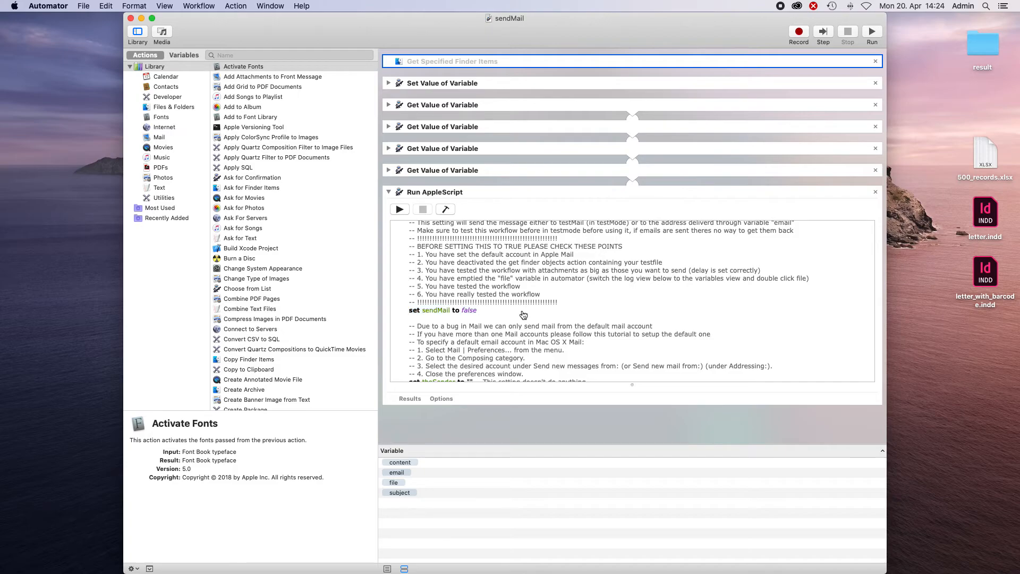
- Switch to MyDataMerge, check the data and export the merge into the result folder on the Desktop
{"action": "key", "text": "super+Tab"}
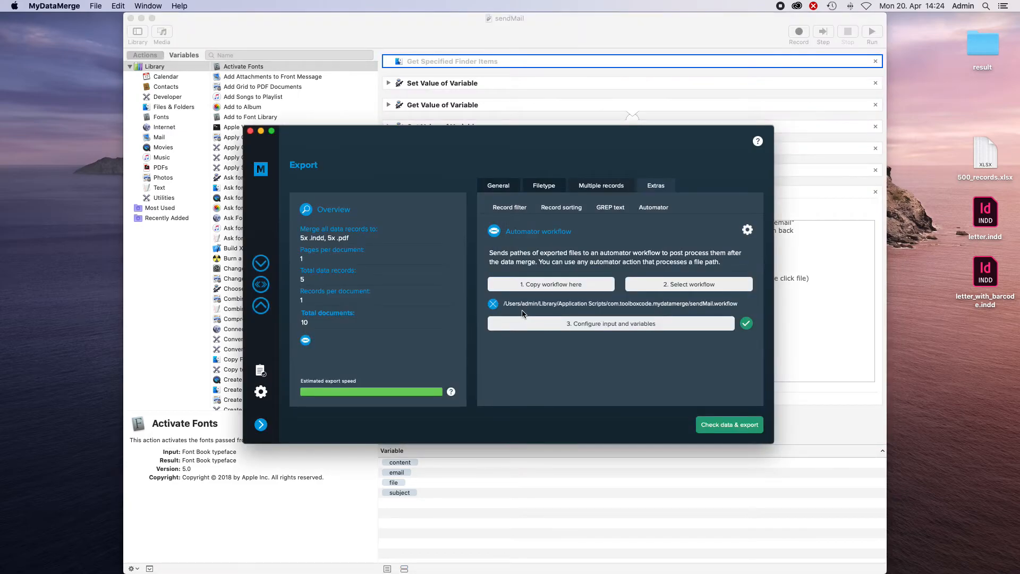
{"action": "left_click", "coordinate": [745, 432]}
{"action": "scroll", "coordinate": [409, 289], "scroll_direction": "up", "scroll_amount": 2}
{"action": "left_click", "coordinate": [410, 285]}
{"action": "left_click", "coordinate": [403, 200]}
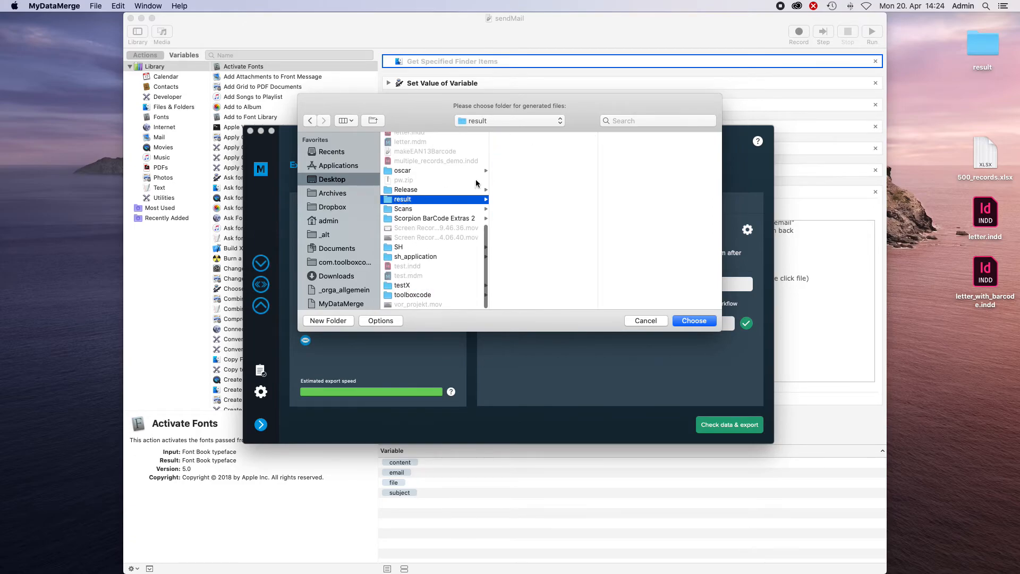
{"action": "left_click", "coordinate": [707, 321]}
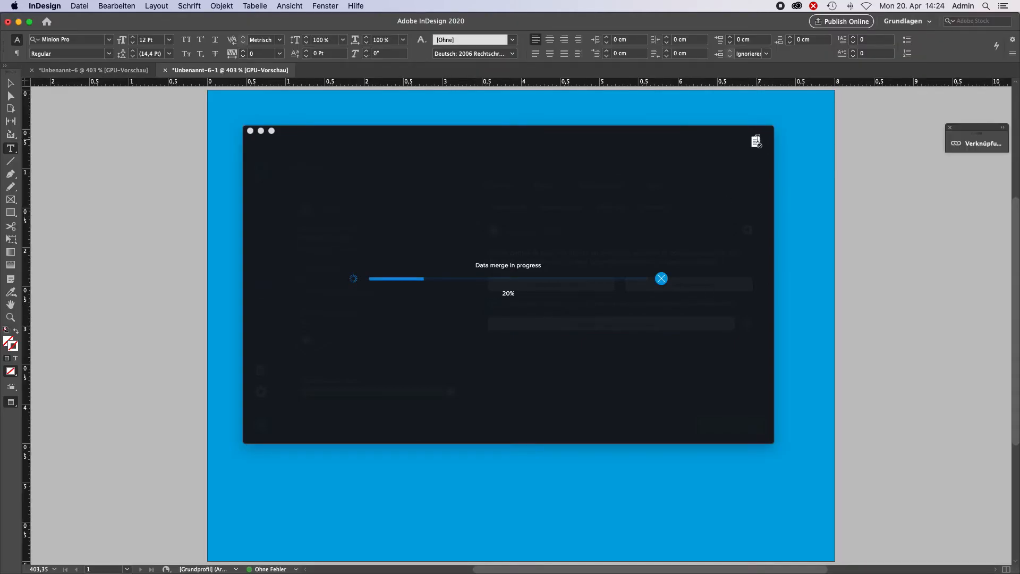
{"action": "left_click", "coordinate": [755, 144]}
{"action": "left_click", "coordinate": [755, 144]}
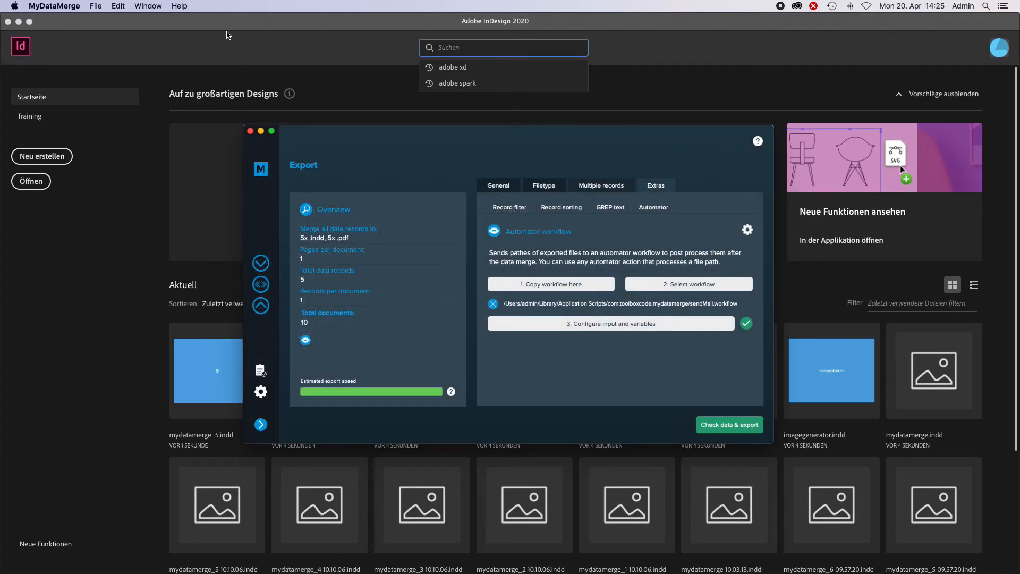
- Minimise the InDesign and Automator windows, move the export window aside and bring the front generated mail draft forward
{"action": "left_click", "coordinate": [19, 22]}
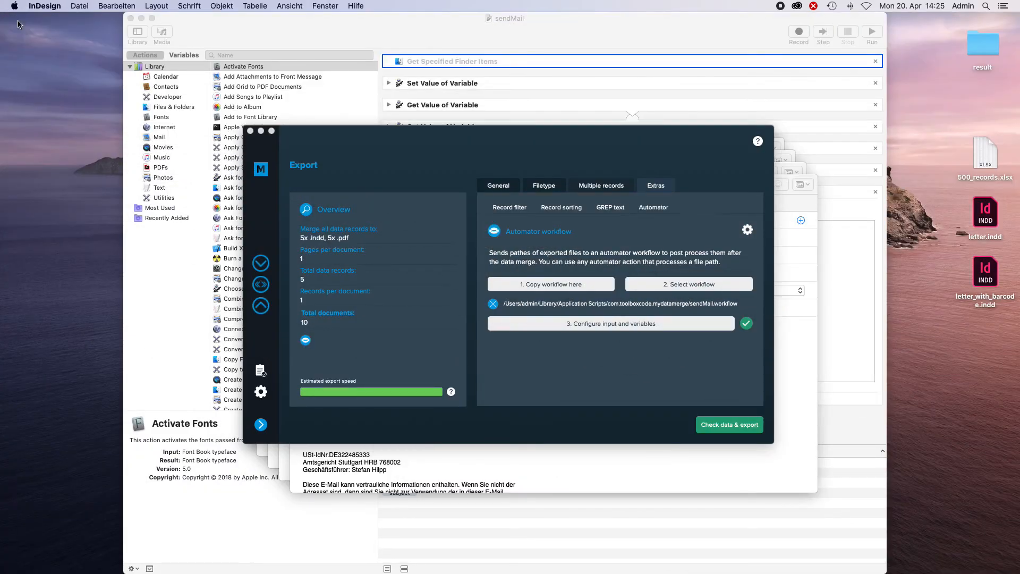
{"action": "left_click", "coordinate": [194, 30]}
{"action": "left_click", "coordinate": [139, 18]}
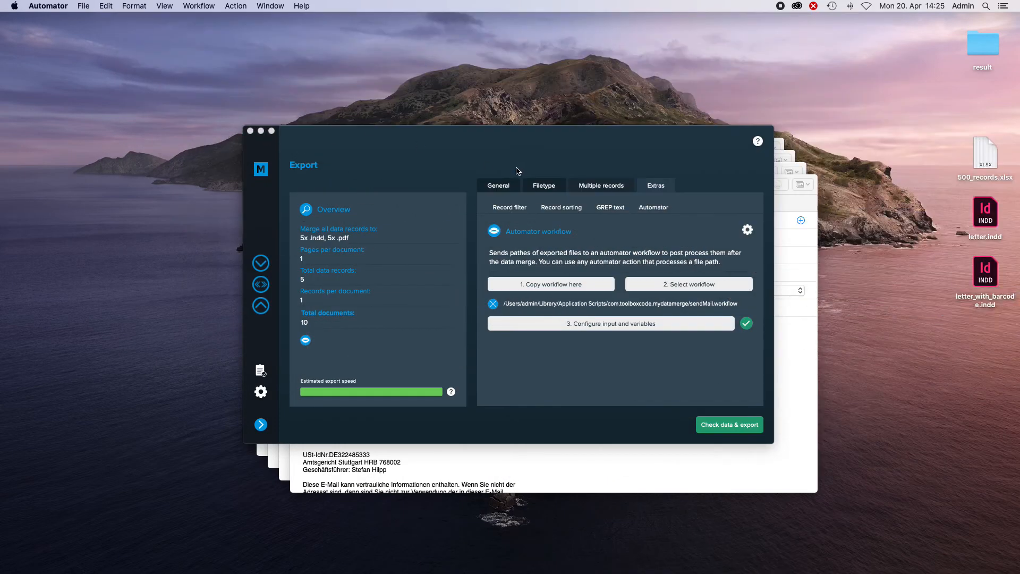
{"action": "left_click_drag", "start_coordinate": [470, 144], "coordinate": [754, 265]}
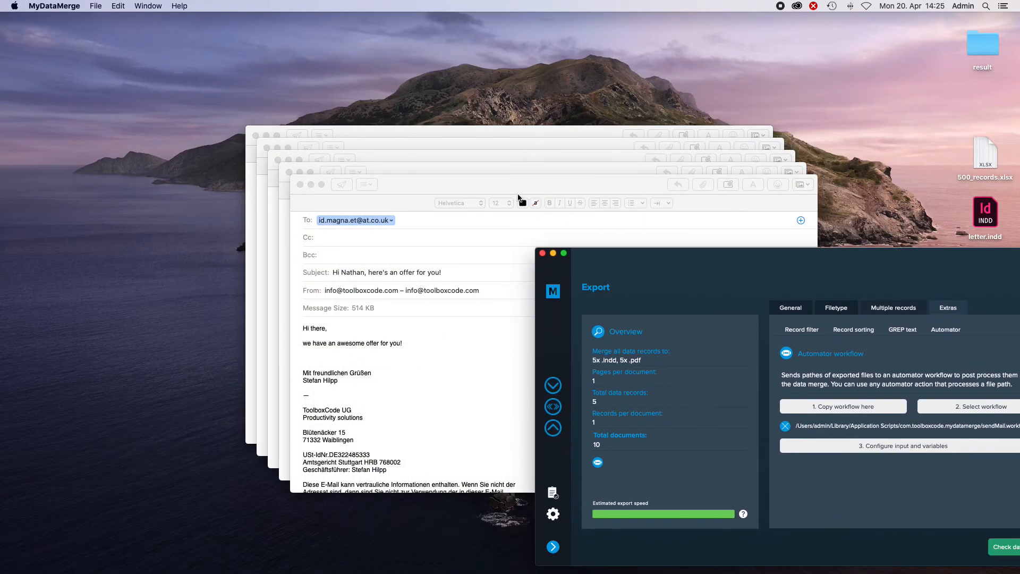
{"action": "left_click_drag", "start_coordinate": [520, 189], "coordinate": [506, 179]}
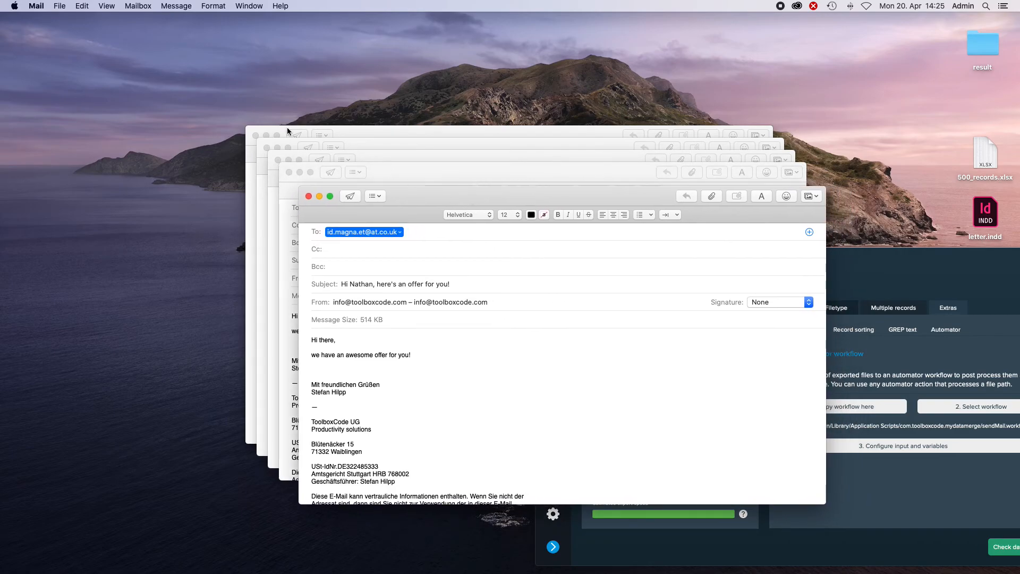
- Check the record range in the general export settings, and examine the front mail draft's subject, body text and attachment
{"action": "left_click", "coordinate": [860, 340]}
{"action": "left_click", "coordinate": [789, 312]}
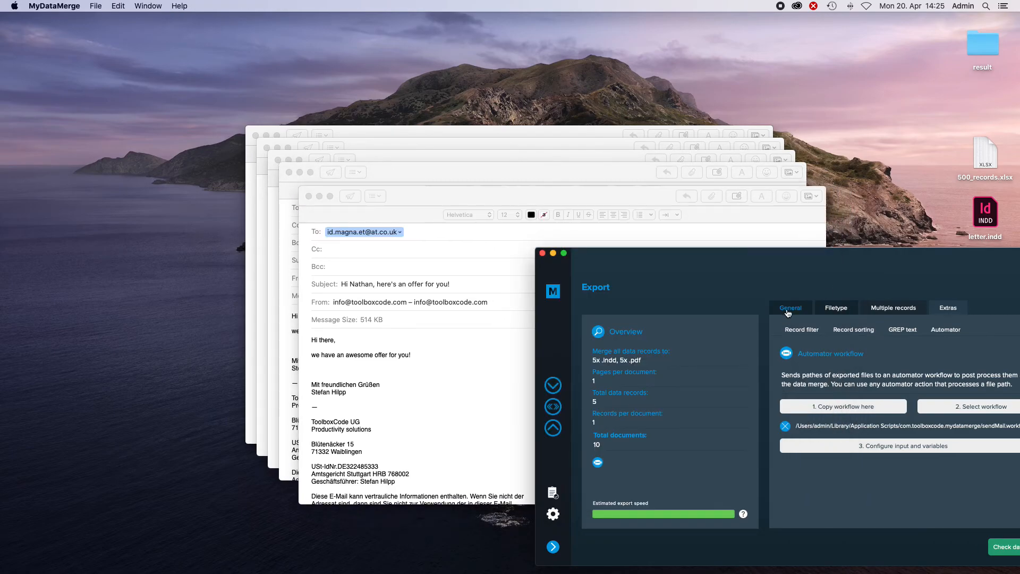
{"action": "left_click", "coordinate": [410, 199]}
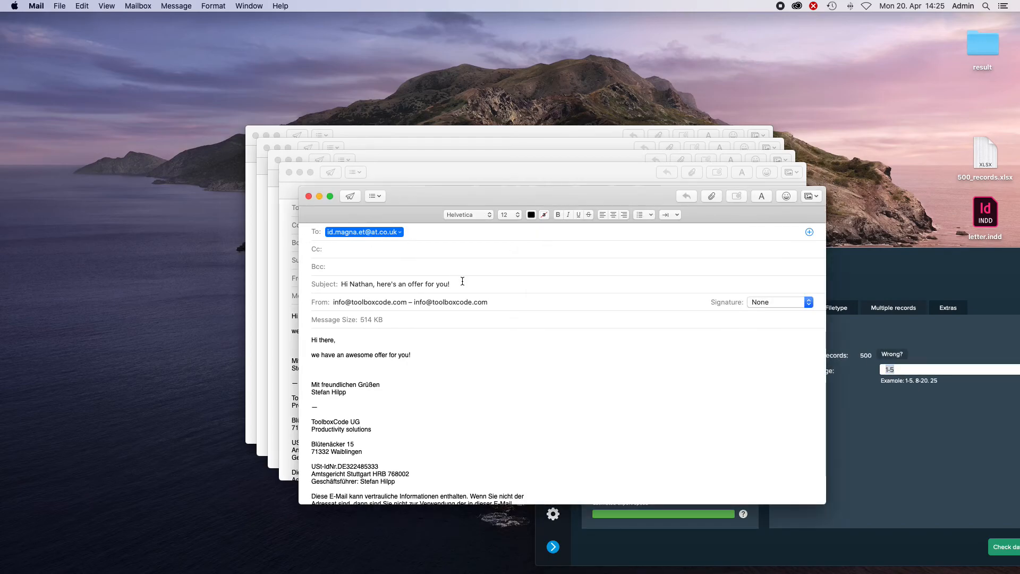
{"action": "left_click_drag", "start_coordinate": [462, 282], "coordinate": [327, 283]}
{"action": "left_click_drag", "start_coordinate": [419, 356], "coordinate": [300, 339]}
{"action": "scroll", "coordinate": [439, 397], "scroll_direction": "down", "scroll_amount": 5}
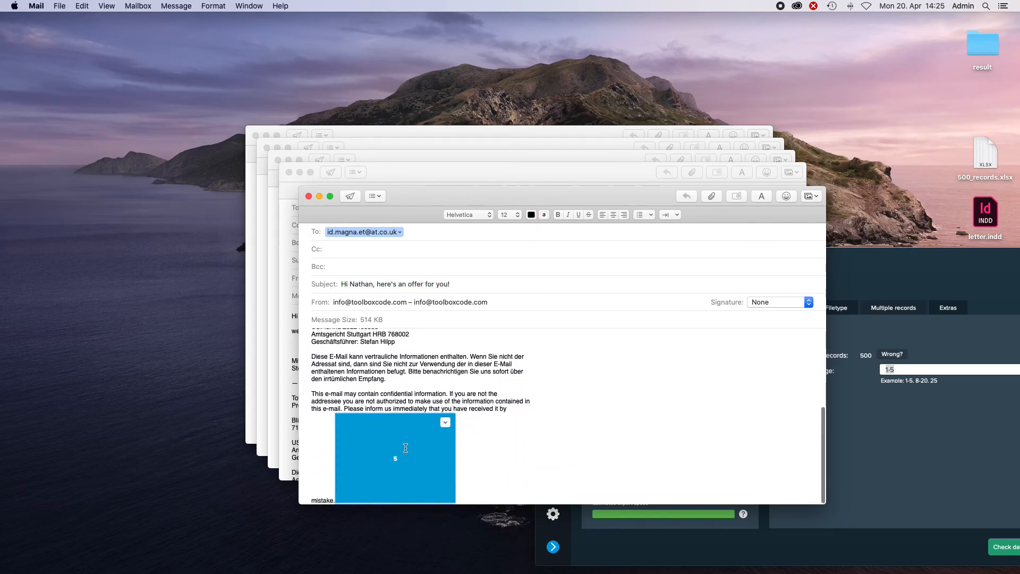
- Look through the other generated mail drafts to compare their recipients and subjects, moving windows out of the way
{"action": "left_click", "coordinate": [424, 170]}
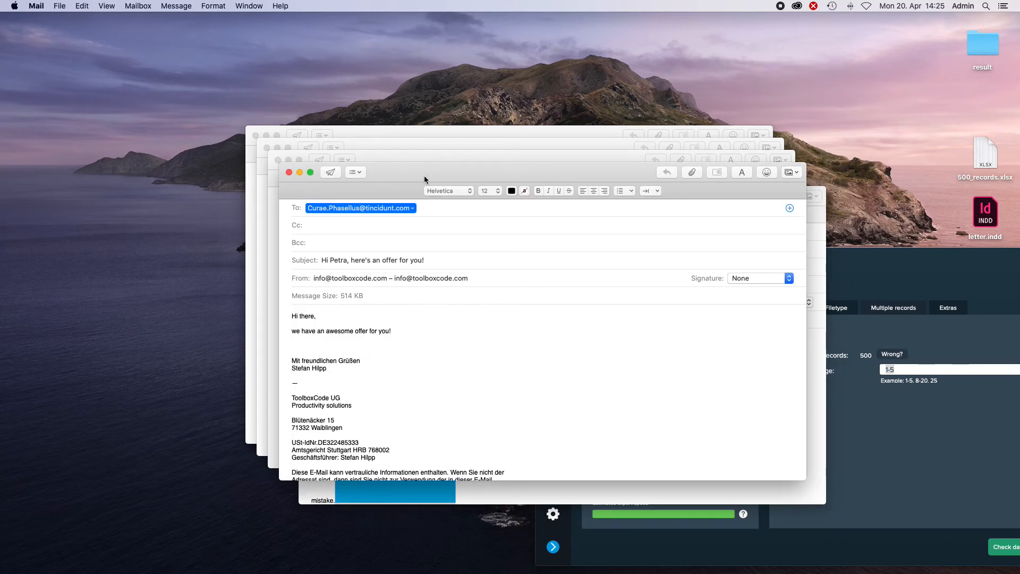
{"action": "left_click", "coordinate": [414, 155]}
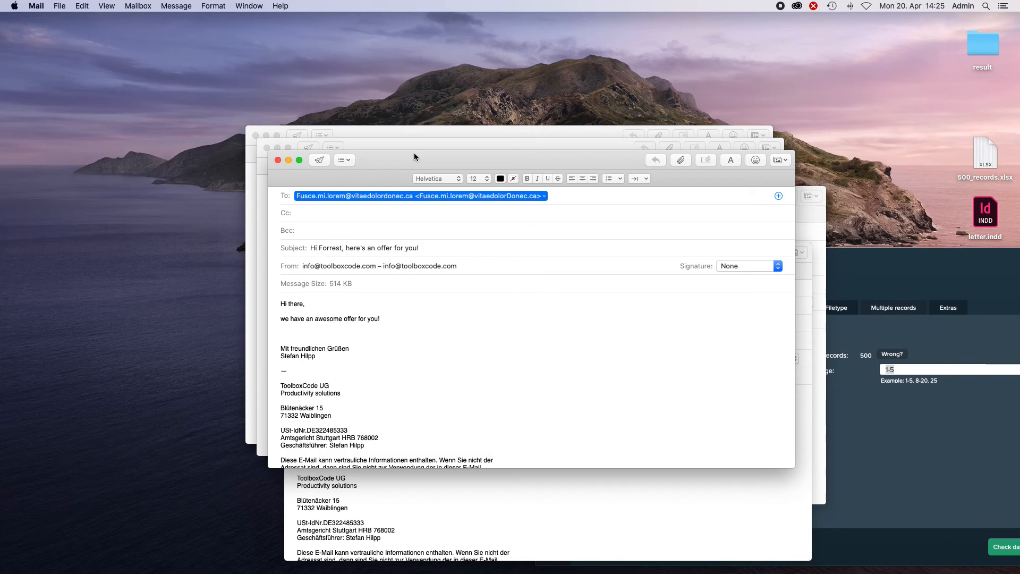
{"action": "left_click_drag", "start_coordinate": [917, 260], "coordinate": [667, 237]}
{"action": "left_click", "coordinate": [470, 156]}
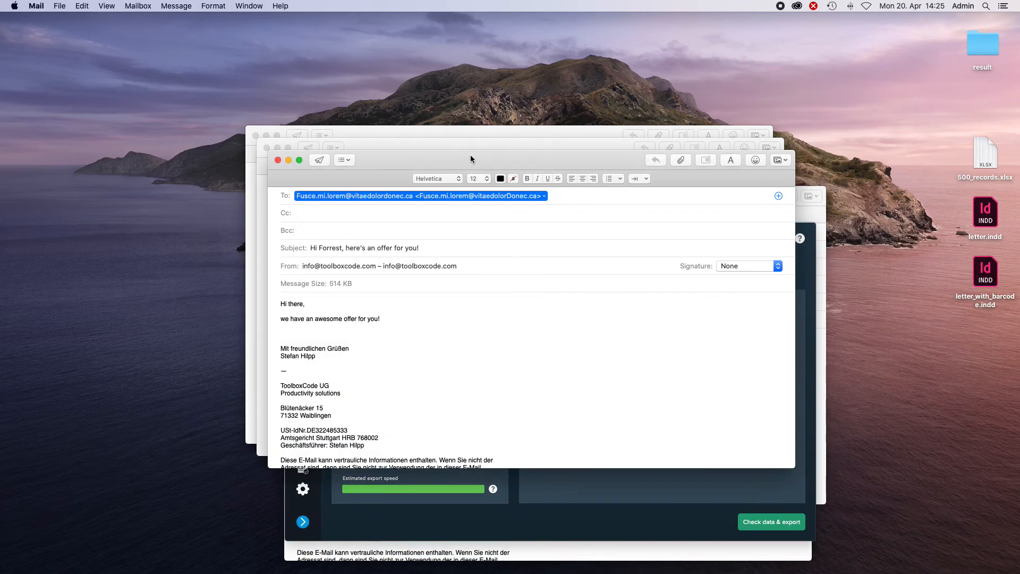